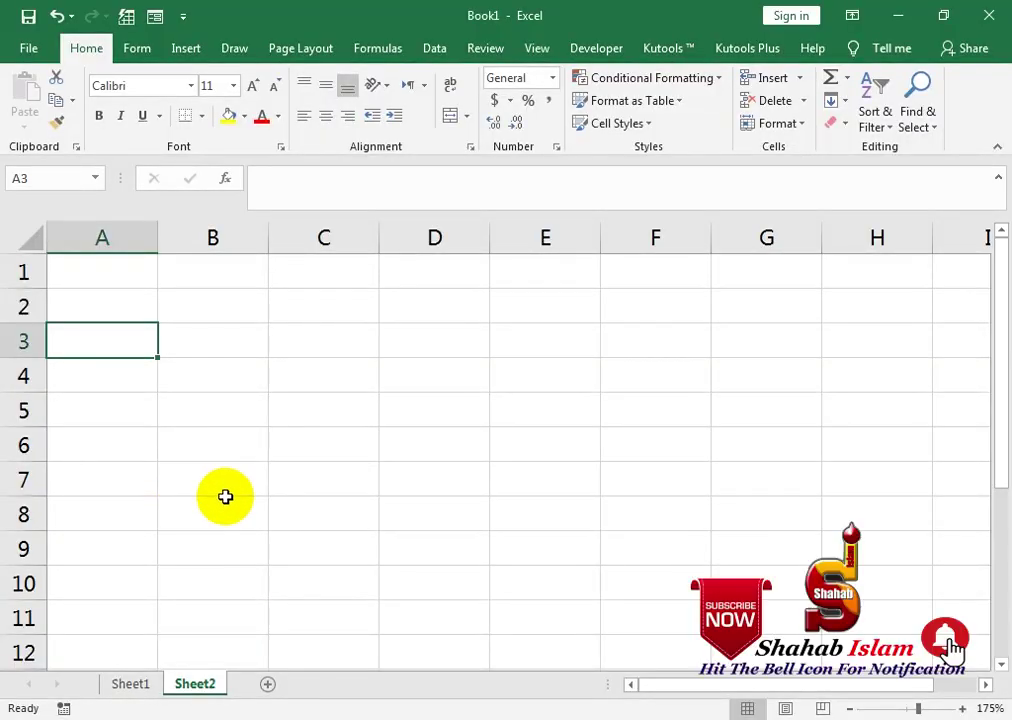
# - Enter the headings Date, Employee, Start and Stop in A3:D3
pyautogui.write('Date')
pyautogui.press('Tab')
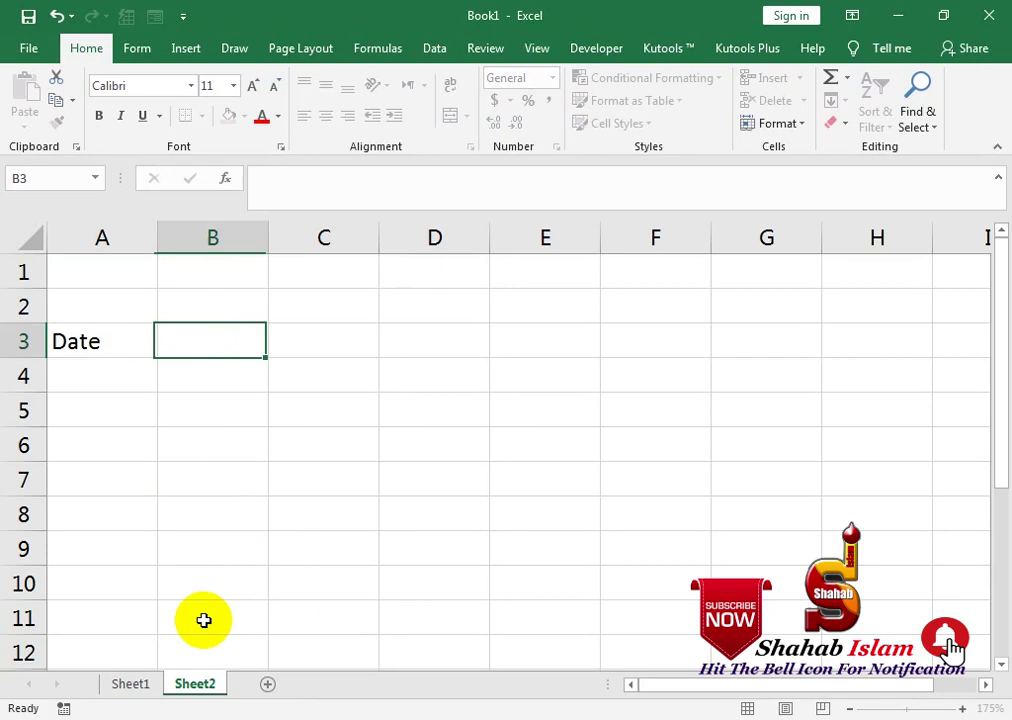
pyautogui.write('Employ')
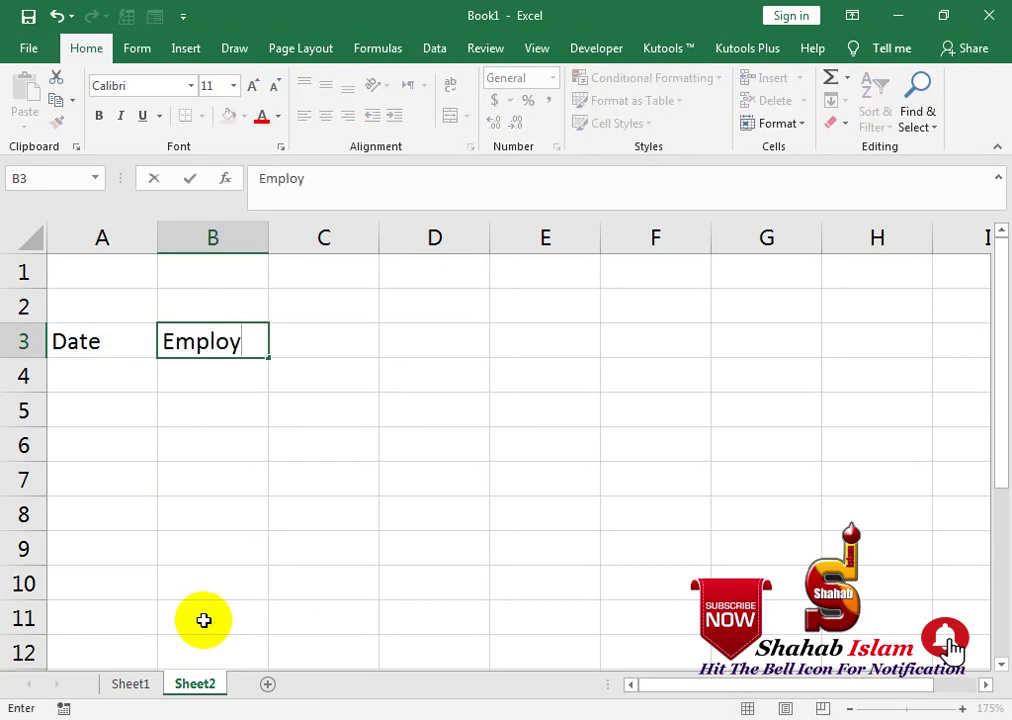
pyautogui.write('ee')
pyautogui.press('Tab')
pyautogui.write('St')
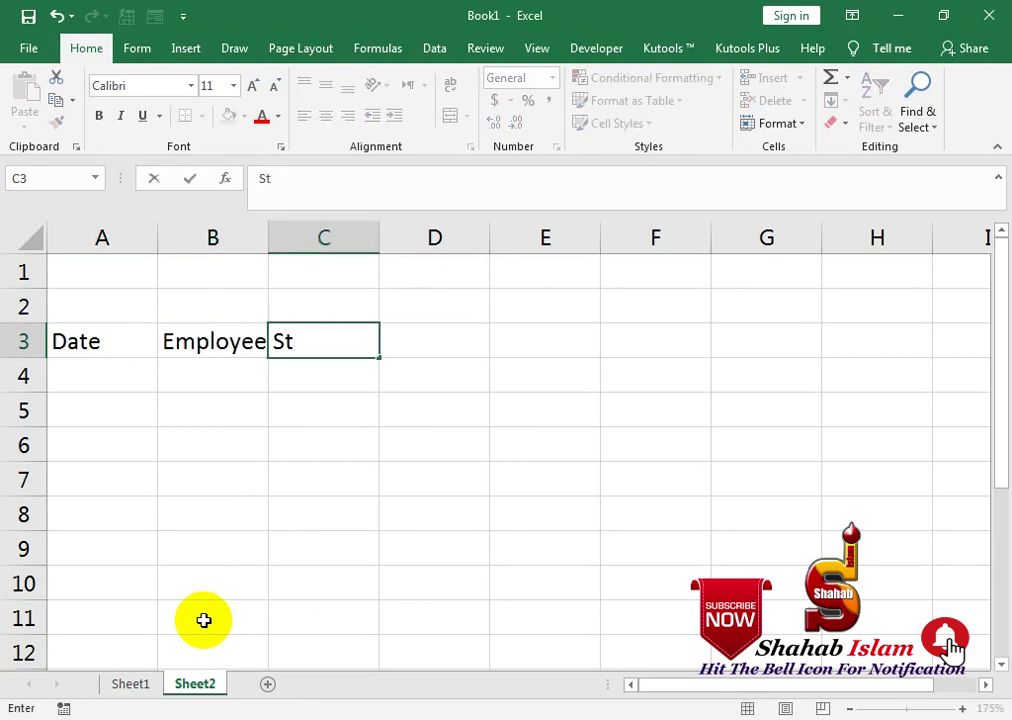
pyautogui.write('art')
pyautogui.press('Tab')
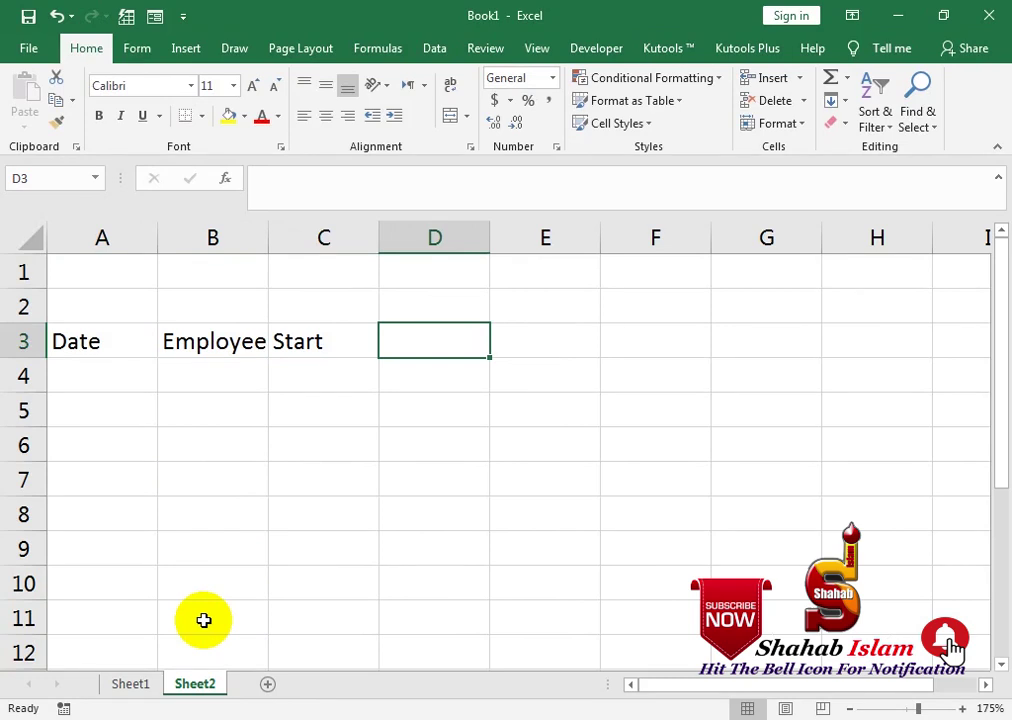
pyautogui.write('Stop')
pyautogui.press('Tab')
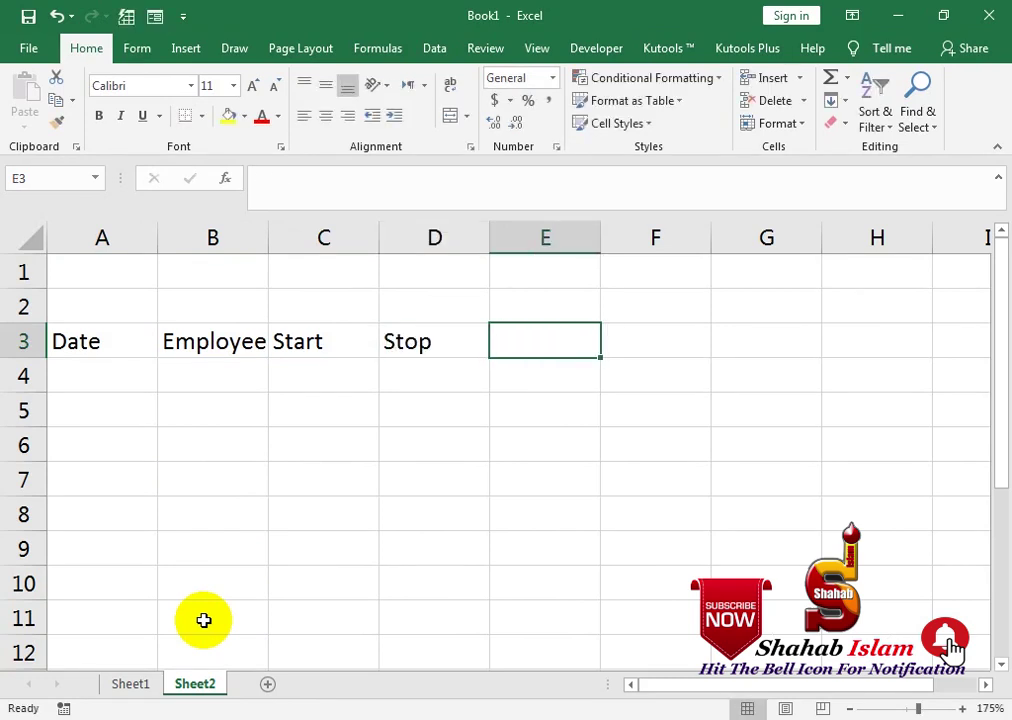
# - Add the headings Time, Pieces, Pieces/Hour and Percent in E3:H3, and autofit column G
pyautogui.write('Time')
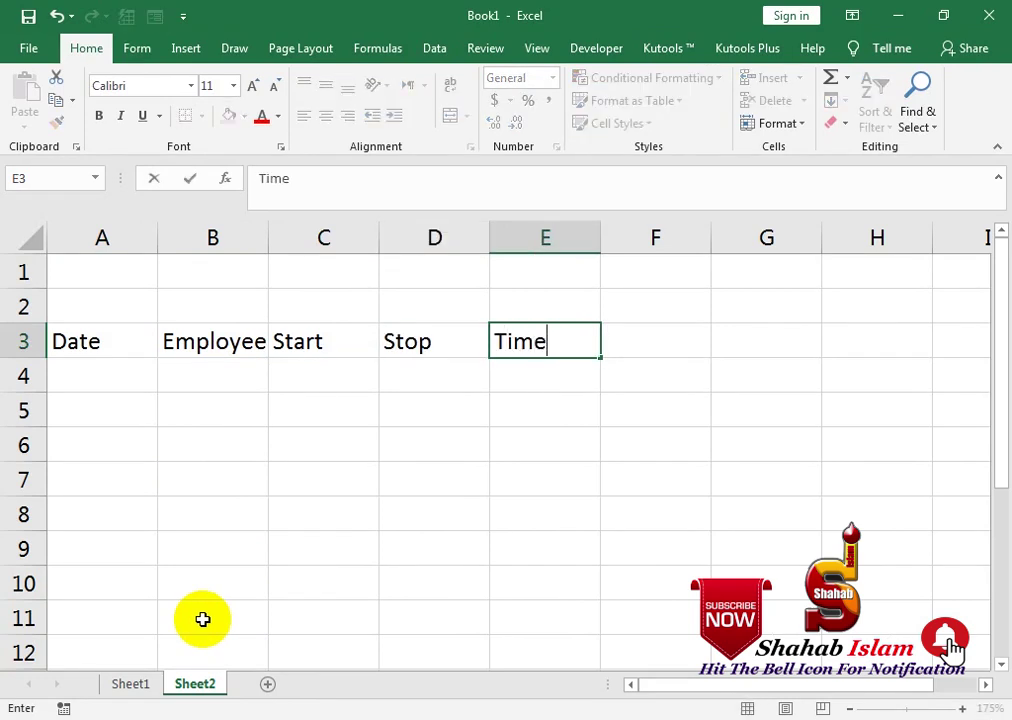
pyautogui.press('Tab')
pyautogui.write('Pi')
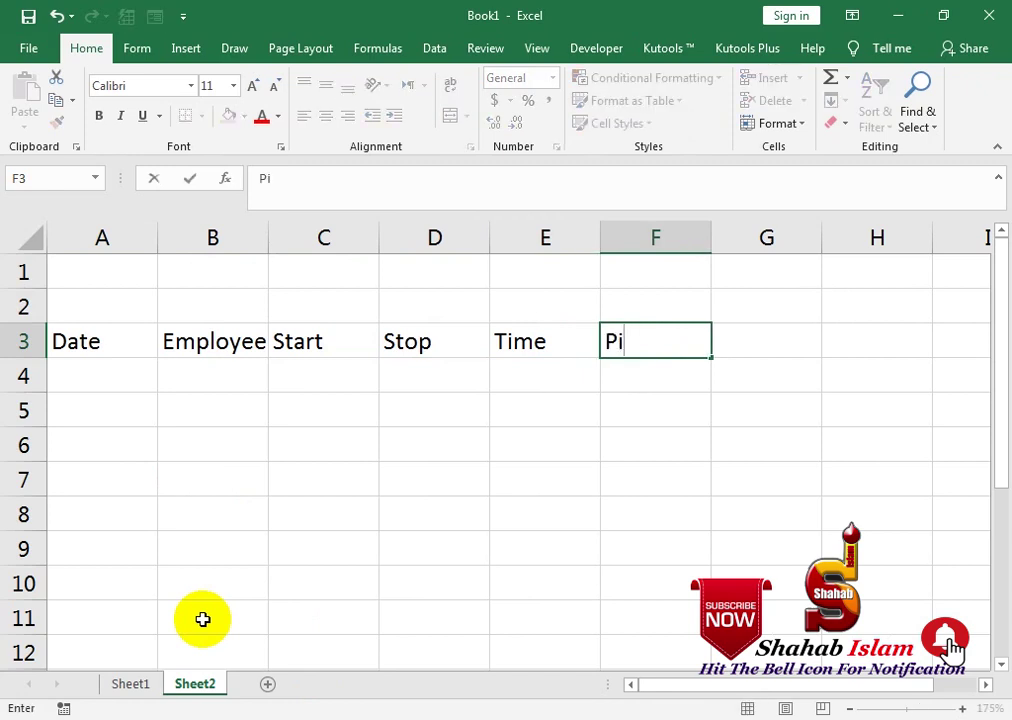
pyautogui.write('eces')
pyautogui.press('Tab')
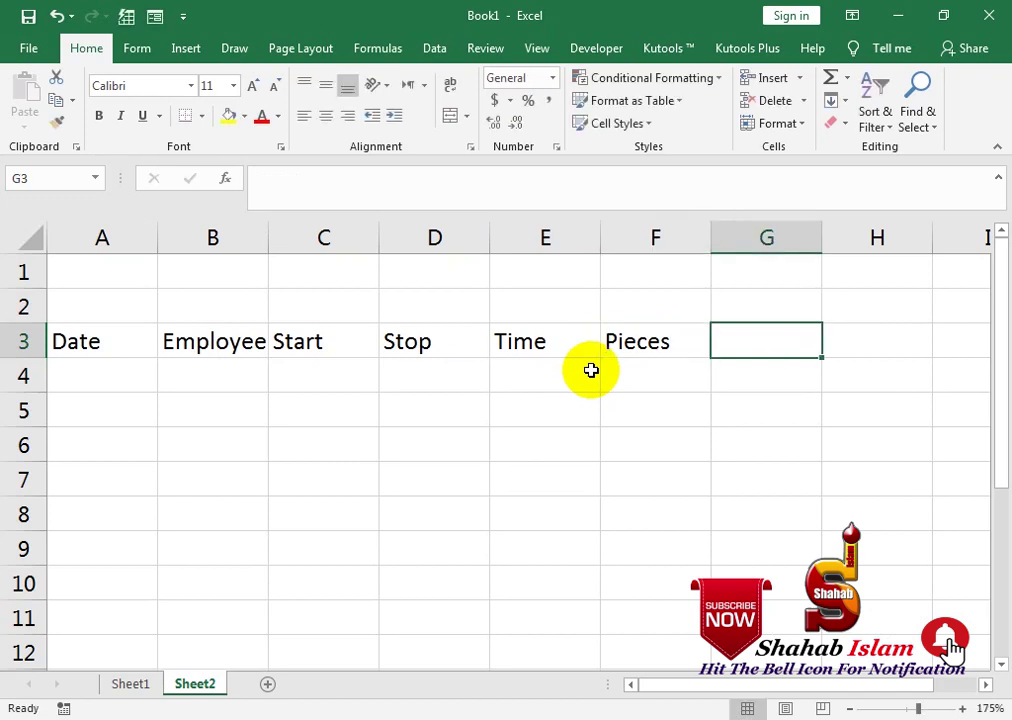
pyautogui.write('Pieces')
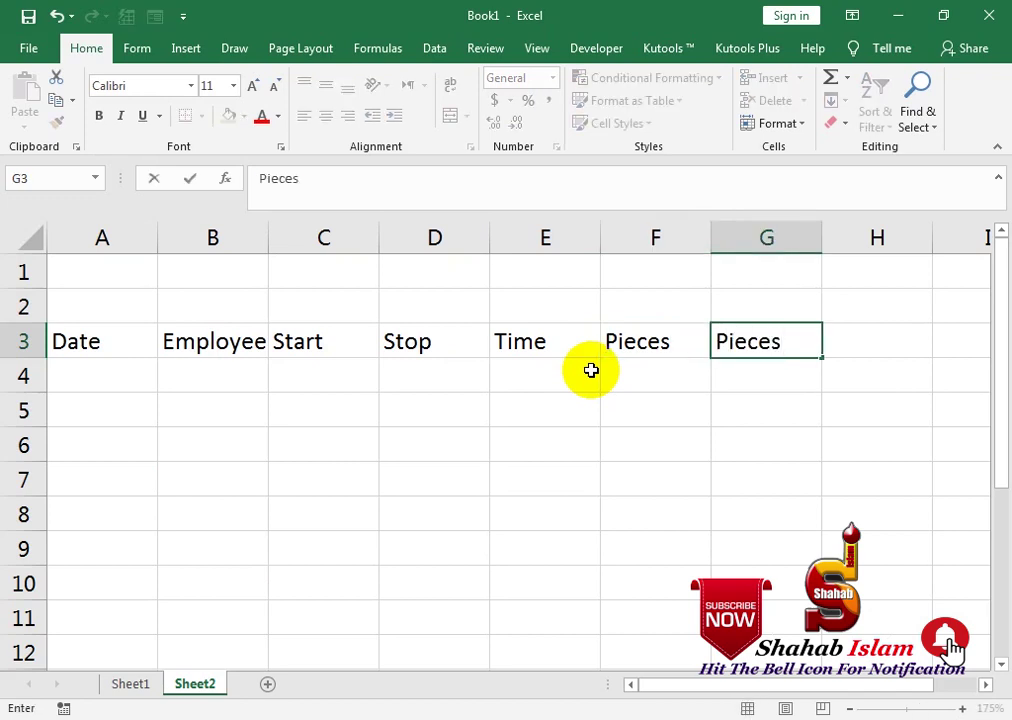
pyautogui.write('/Hour')
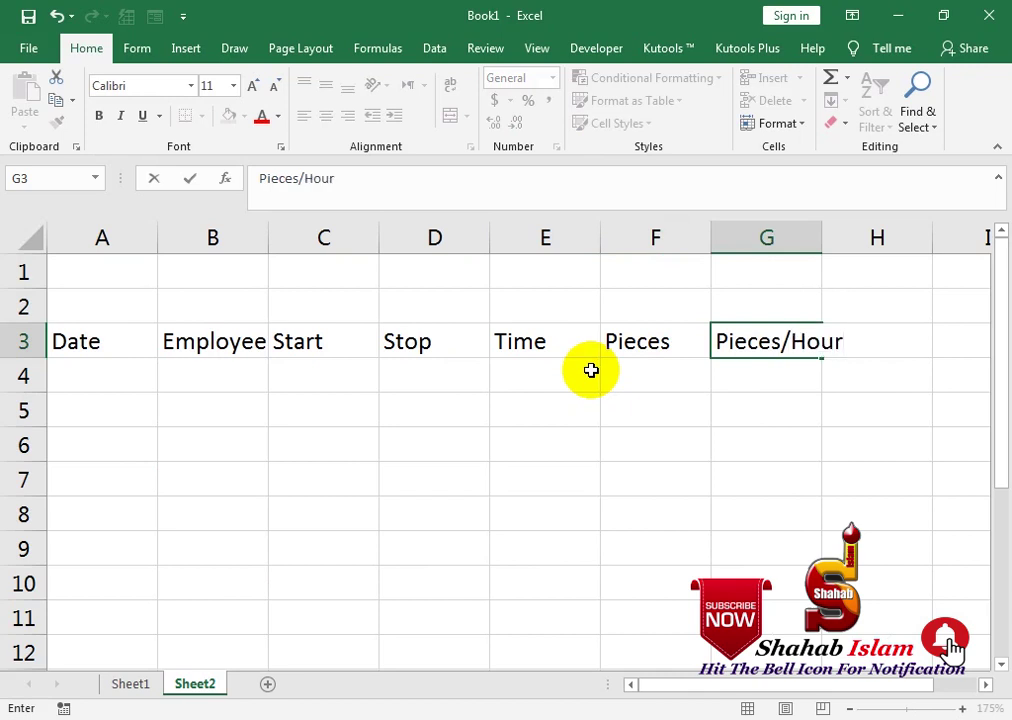
pyautogui.press('Tab')
pyautogui.write('Per')
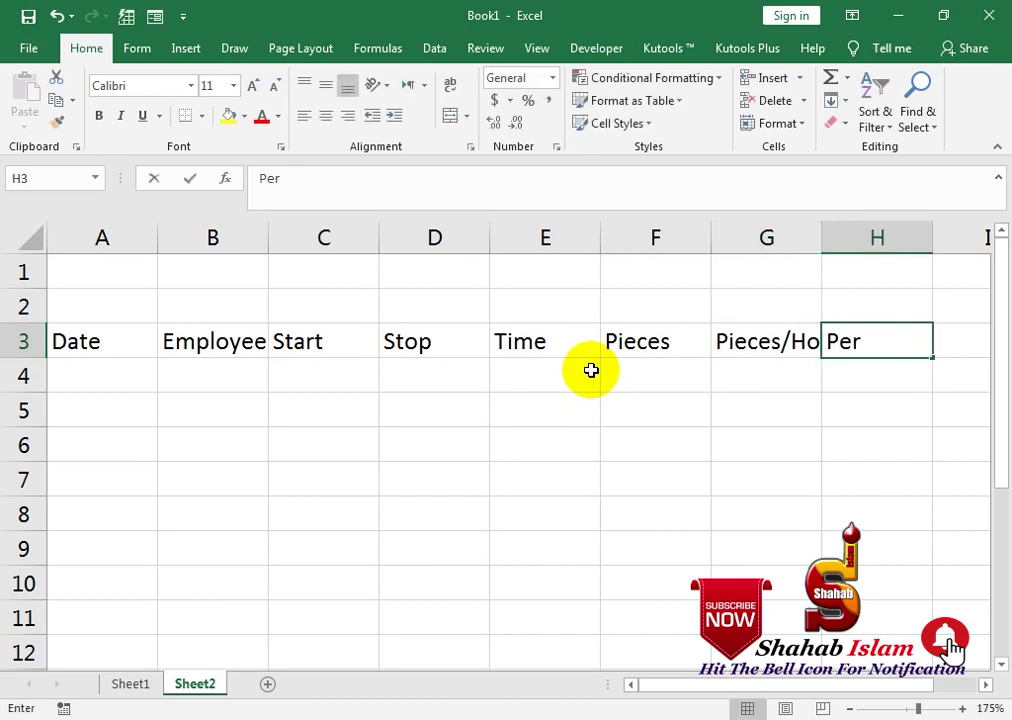
pyautogui.write('ce')
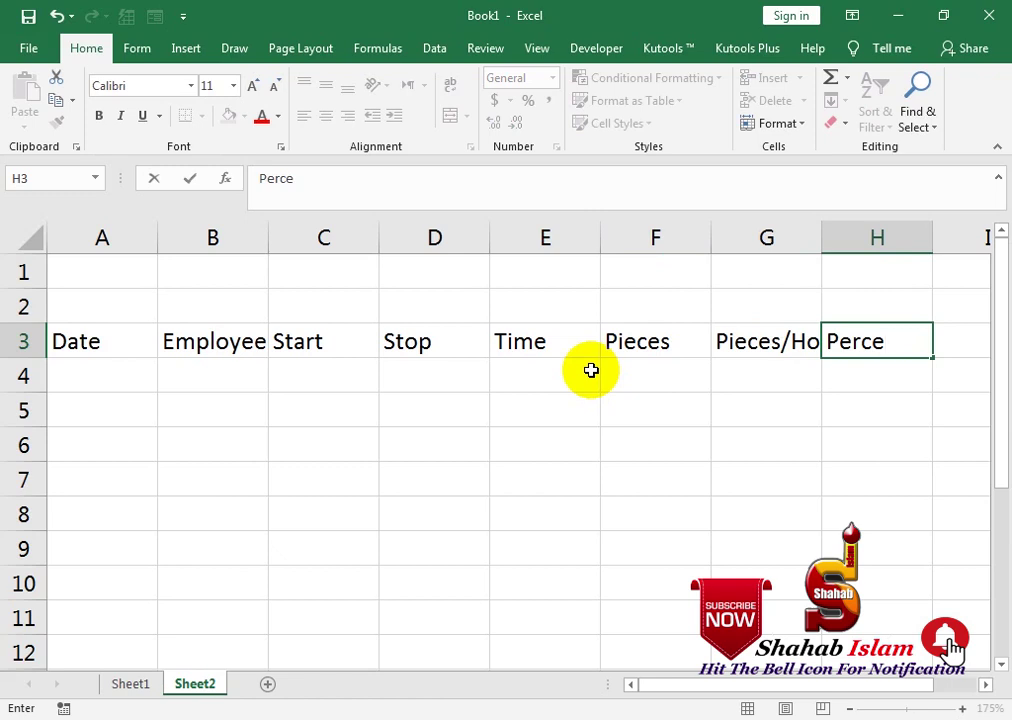
pyautogui.press('Up')
pyautogui.press('Left')
pyautogui.press('Left')
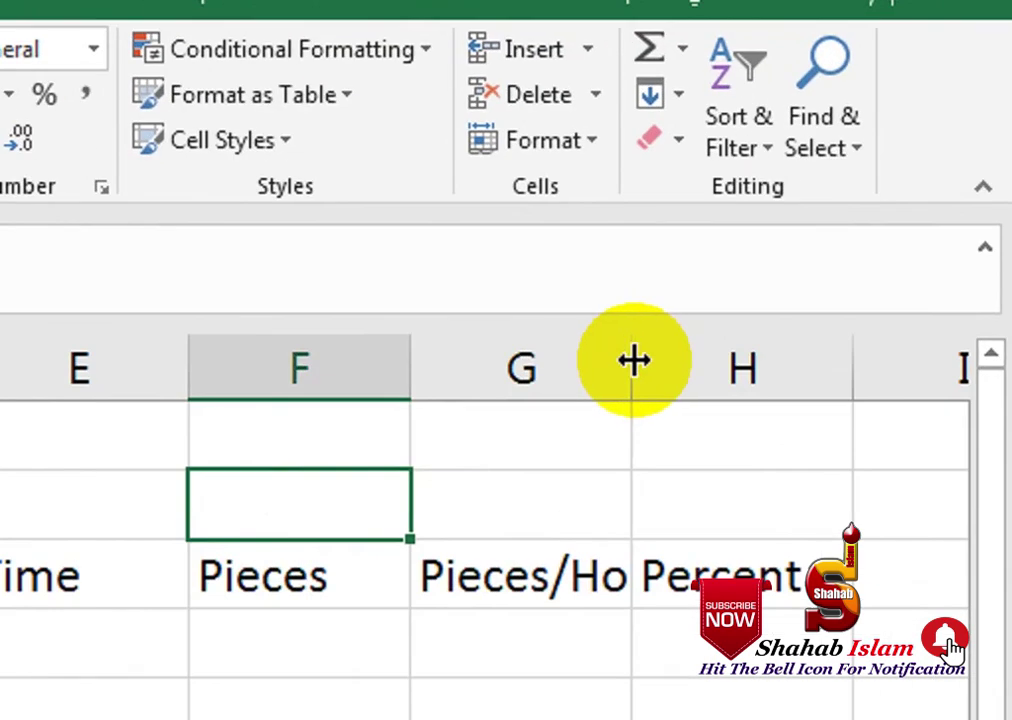
pyautogui.doubleClick(824, 235)
# - Enter Daily Plan, 1000 and 100% across row 1 starting at F1
pyautogui.click(674, 266)
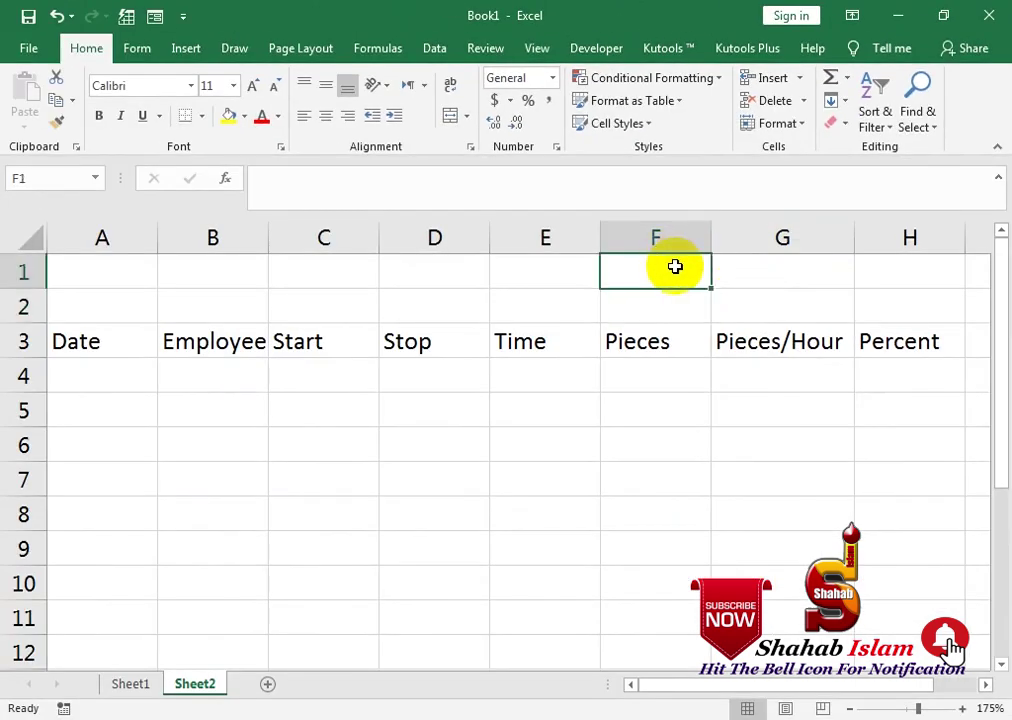
pyautogui.write('Da')
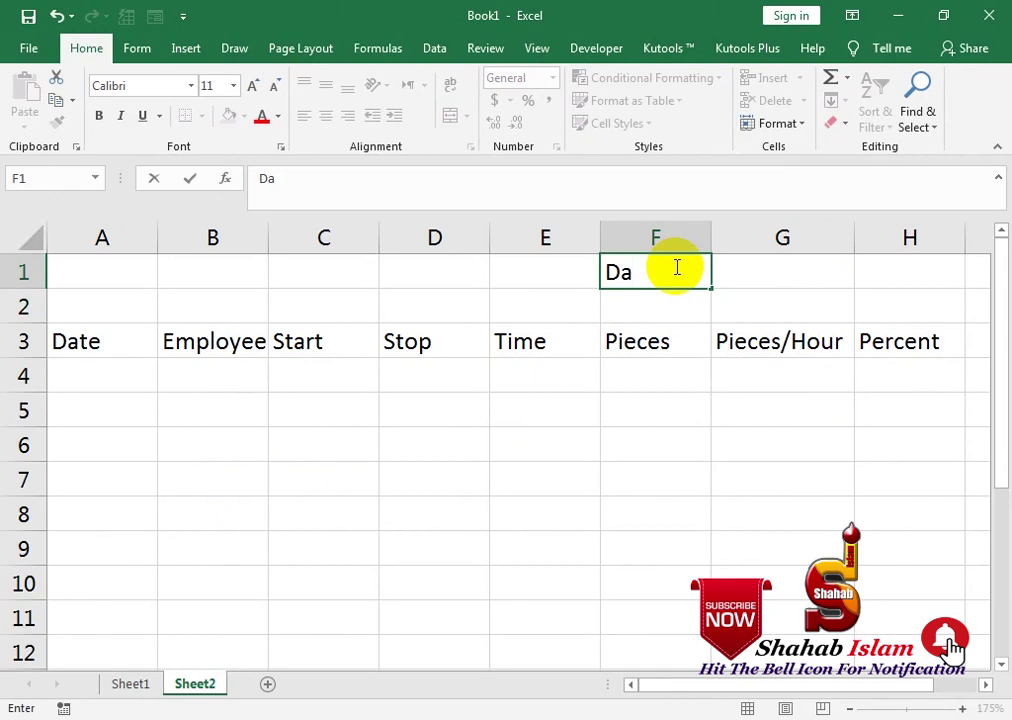
pyautogui.write('ily Plan')
pyautogui.press('Tab')
pyautogui.write('1000')
pyautogui.press('Tab')
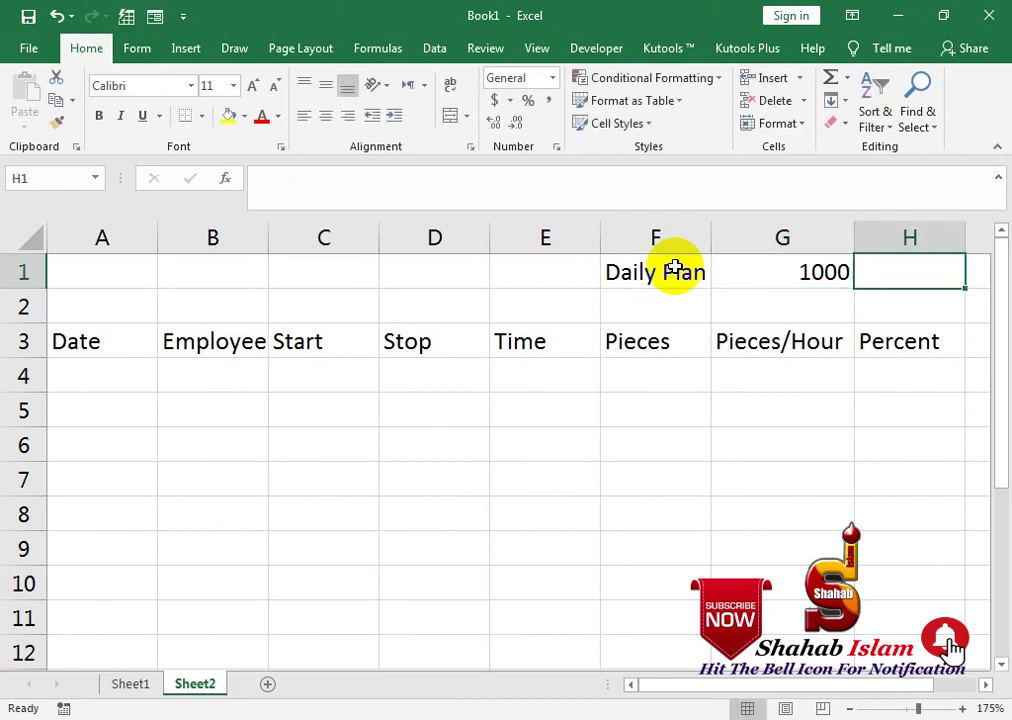
pyautogui.write('100')
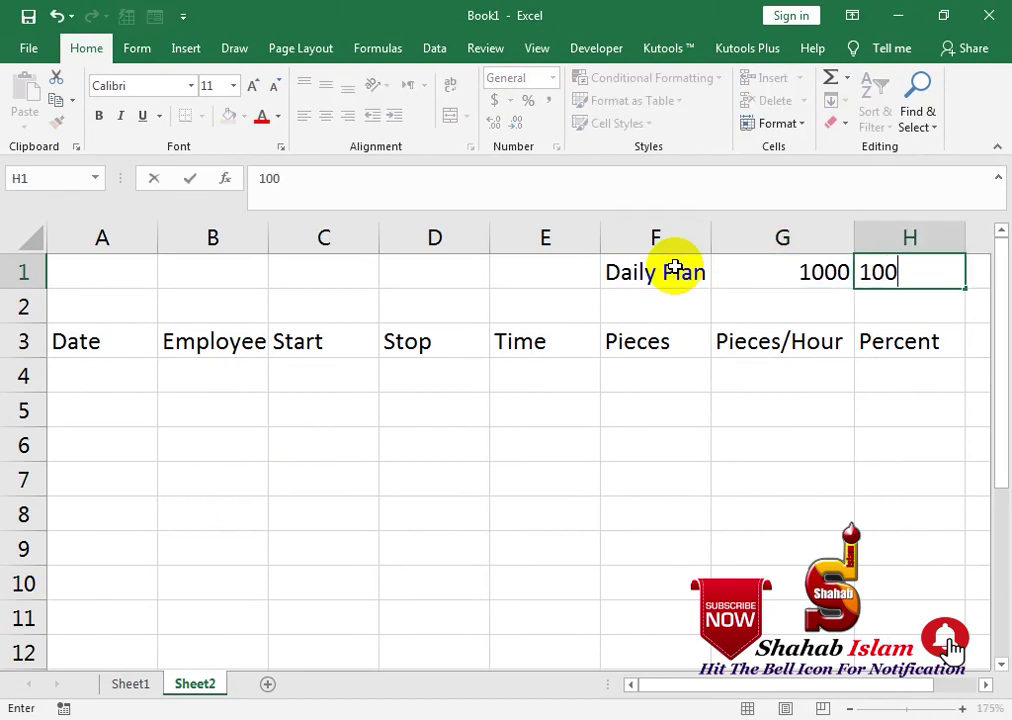
pyautogui.write('%')
pyautogui.press('Return')
# - Add the note 'This is The Target Per Day' in G2
pyautogui.press('Right')
pyautogui.press('Right')
pyautogui.press('Right')
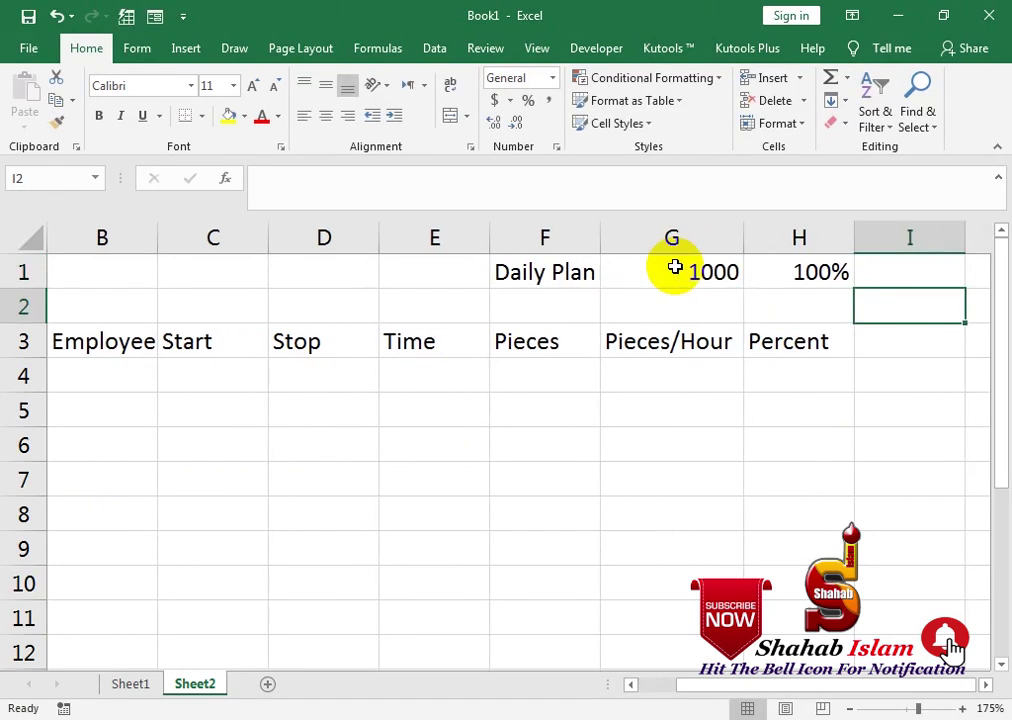
pyautogui.press('Right')
pyautogui.press('Right')
pyautogui.press('Up')
pyautogui.press('Left')
pyautogui.press('Left')
pyautogui.press('Left')
pyautogui.press('Left')
pyautogui.press('Down')
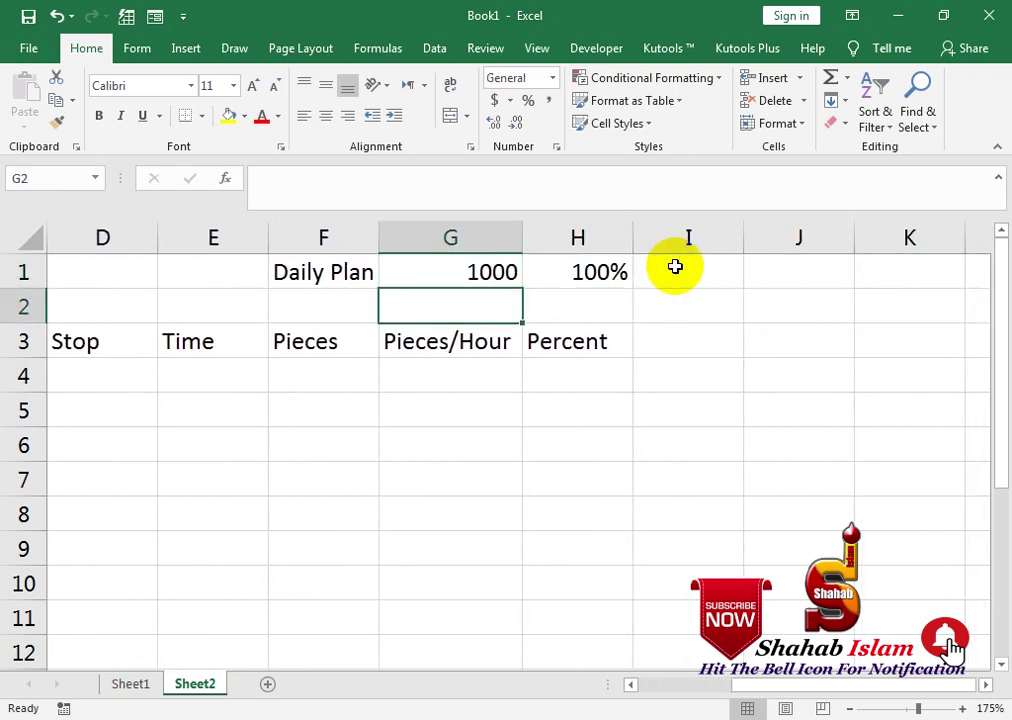
pyautogui.write('T')
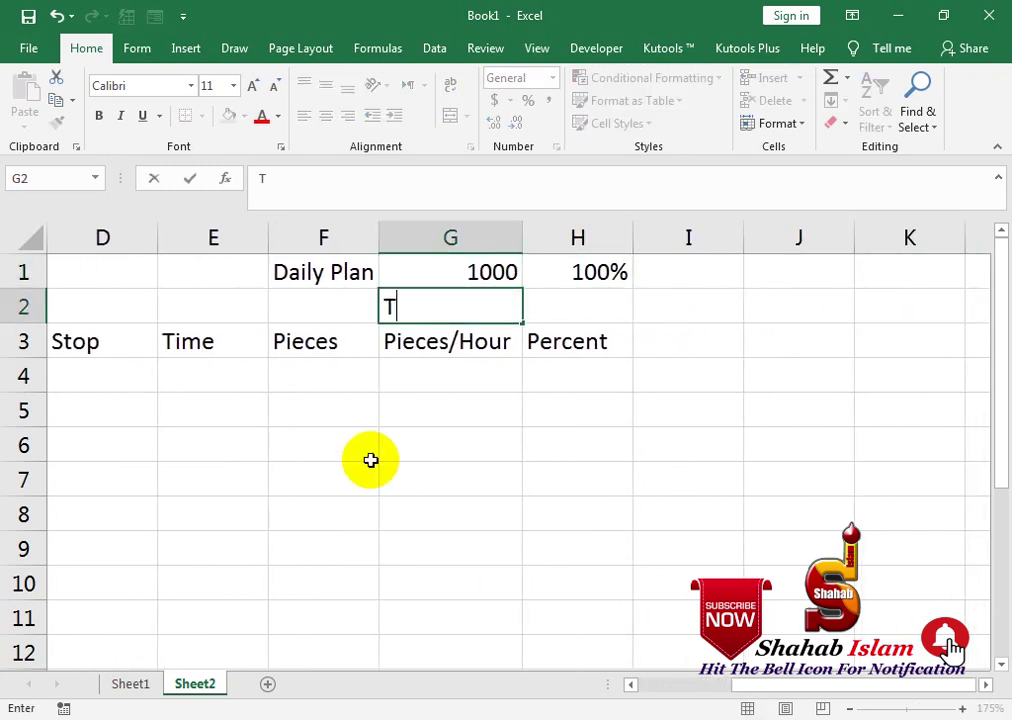
pyautogui.write('his isTH')
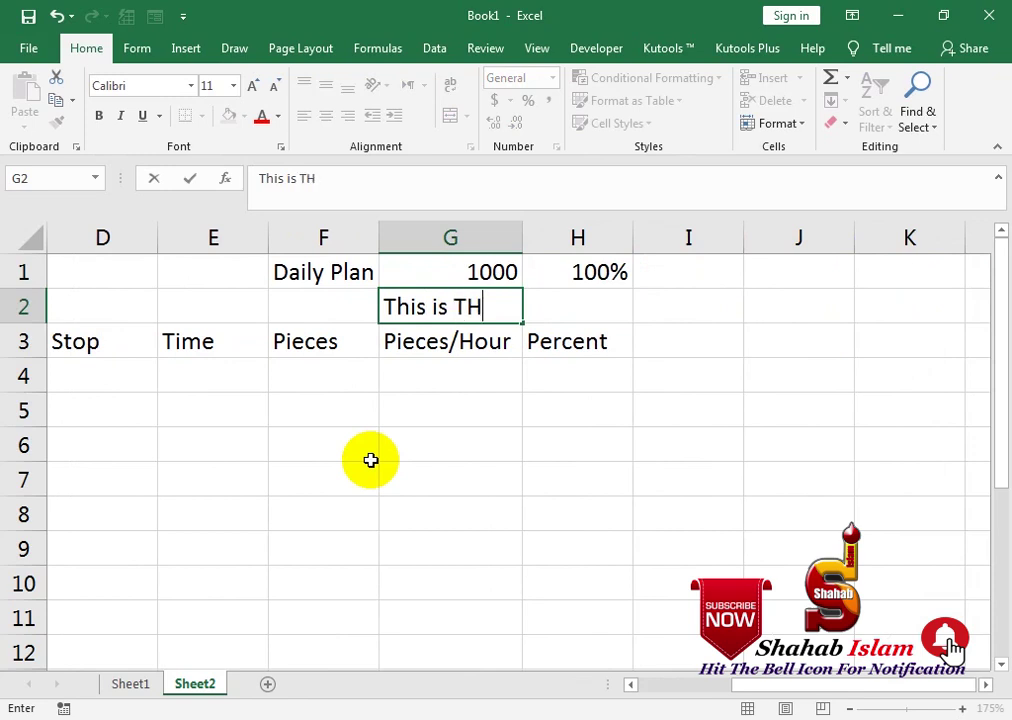
pyautogui.press('BackSpace')
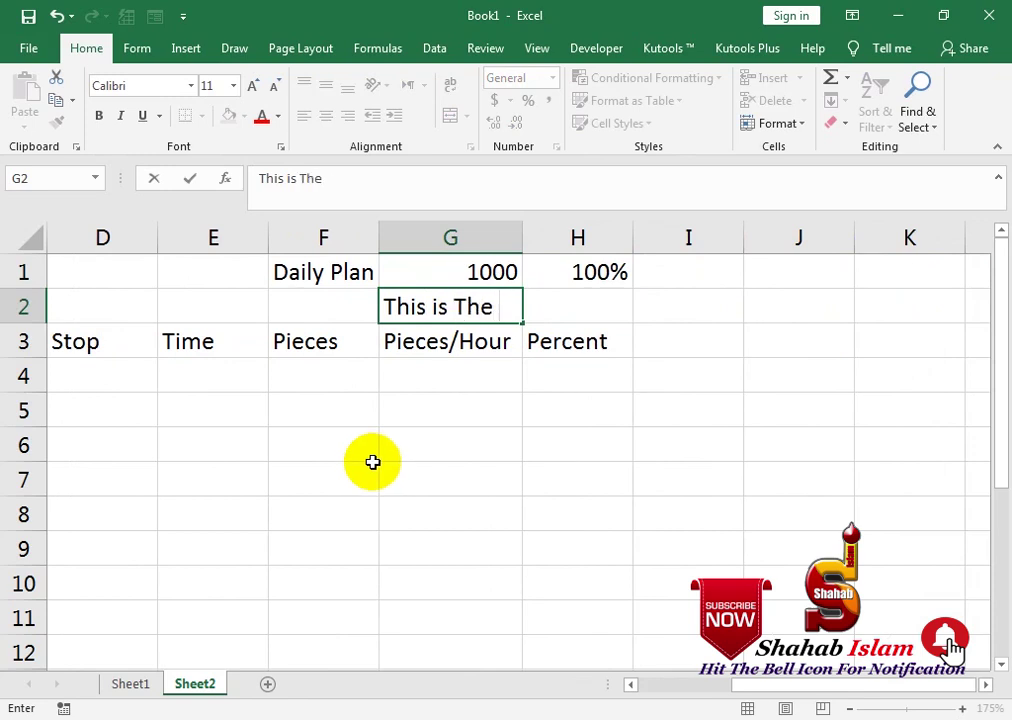
pyautogui.write('Target Per')
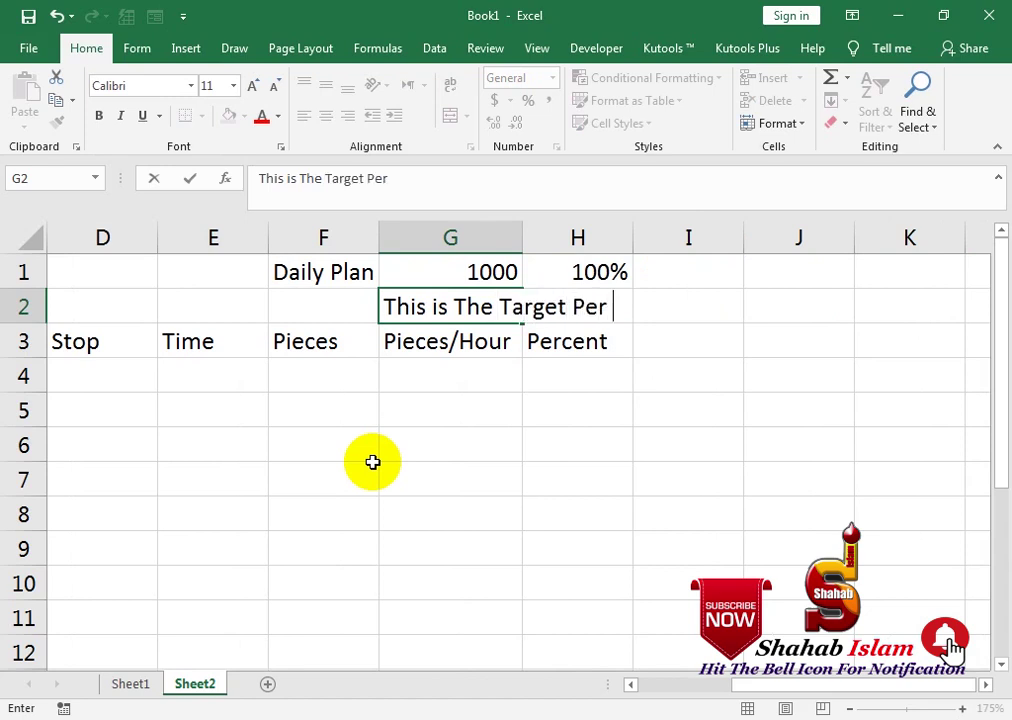
pyautogui.press('Return')
pyautogui.press('Left')
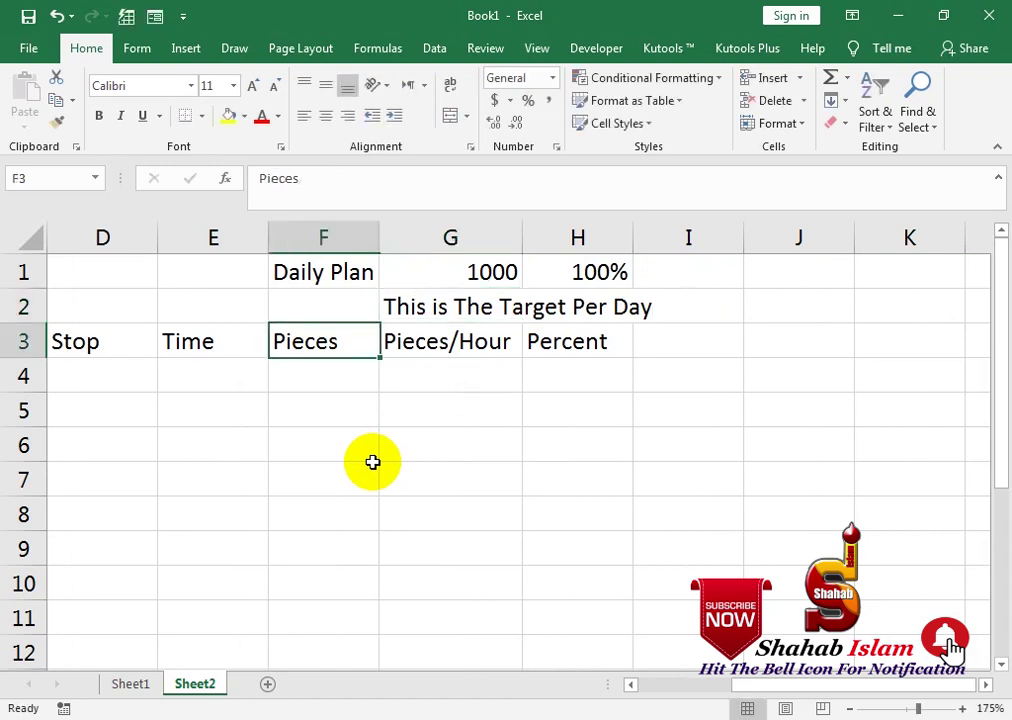
pyautogui.press('Left')
pyautogui.press('Left')
pyautogui.press('Left')
pyautogui.press('Left')
pyautogui.press('Left')
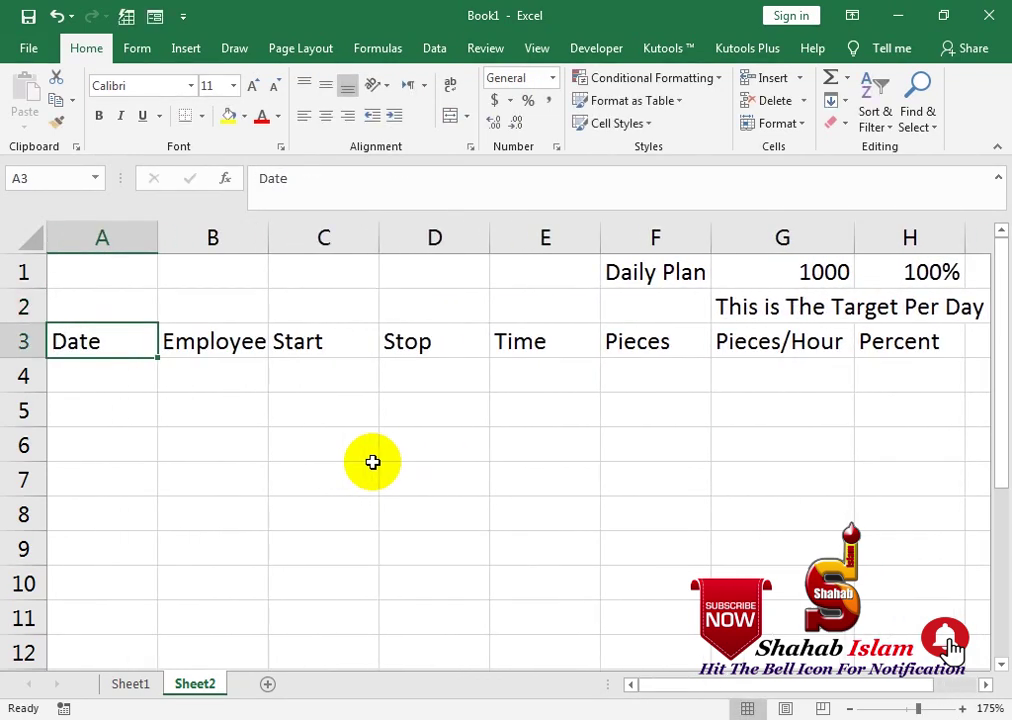
# - Enter 1-Nov-19 in A4 and fill the dates down to 8-Nov-19 in A11
pyautogui.press('Down')
pyautogui.write('-')
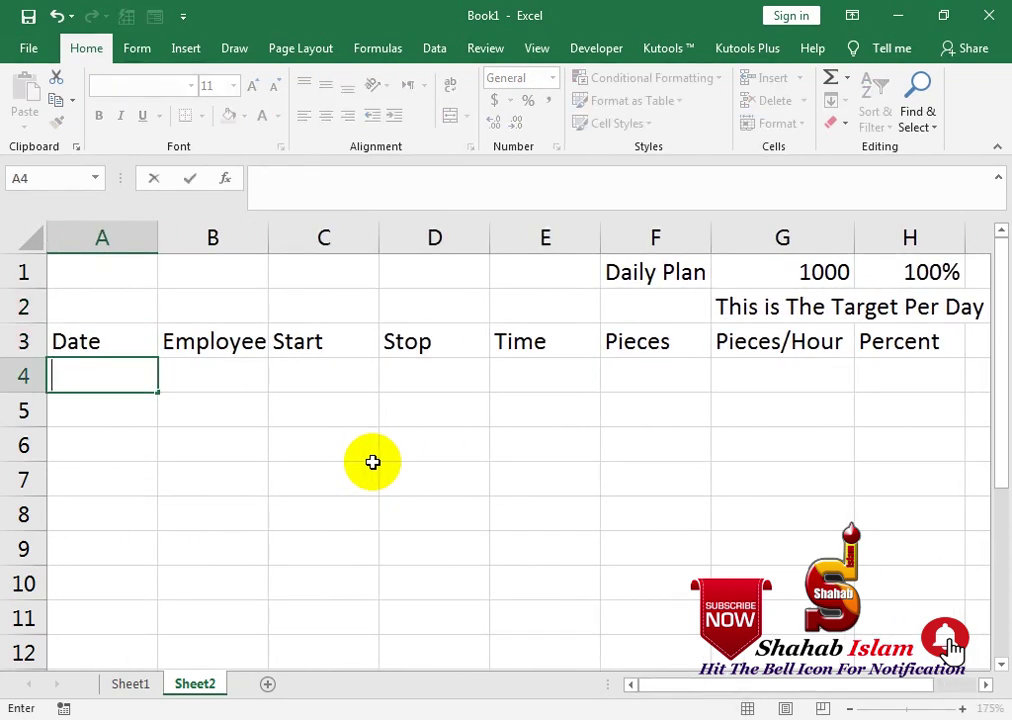
pyautogui.write('1-Nov-19')
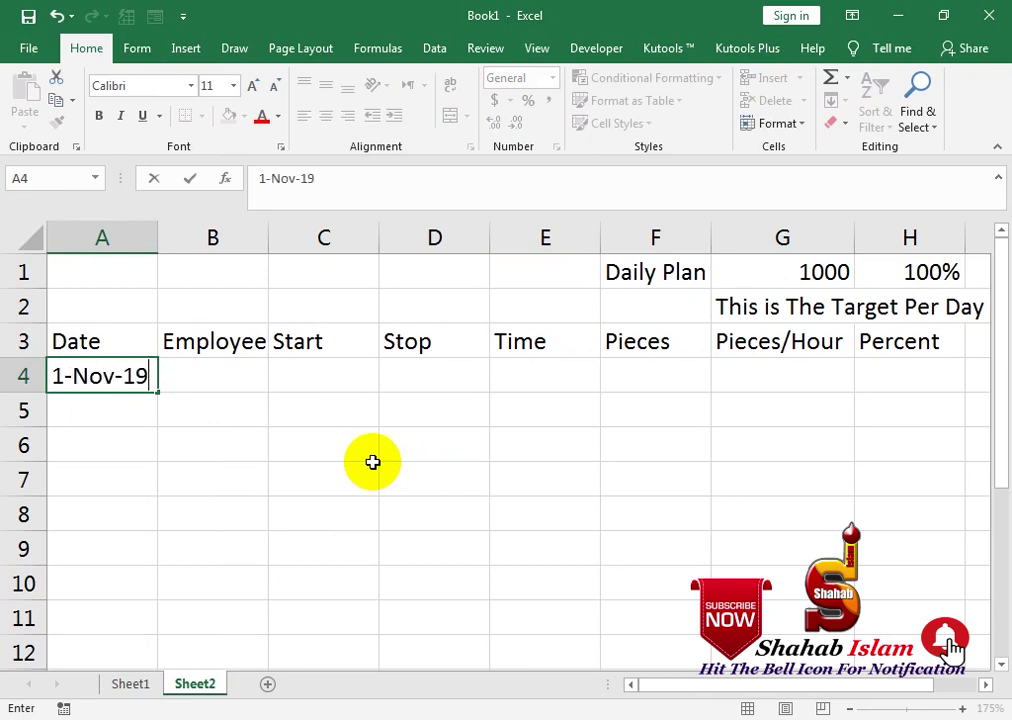
pyautogui.press('Return')
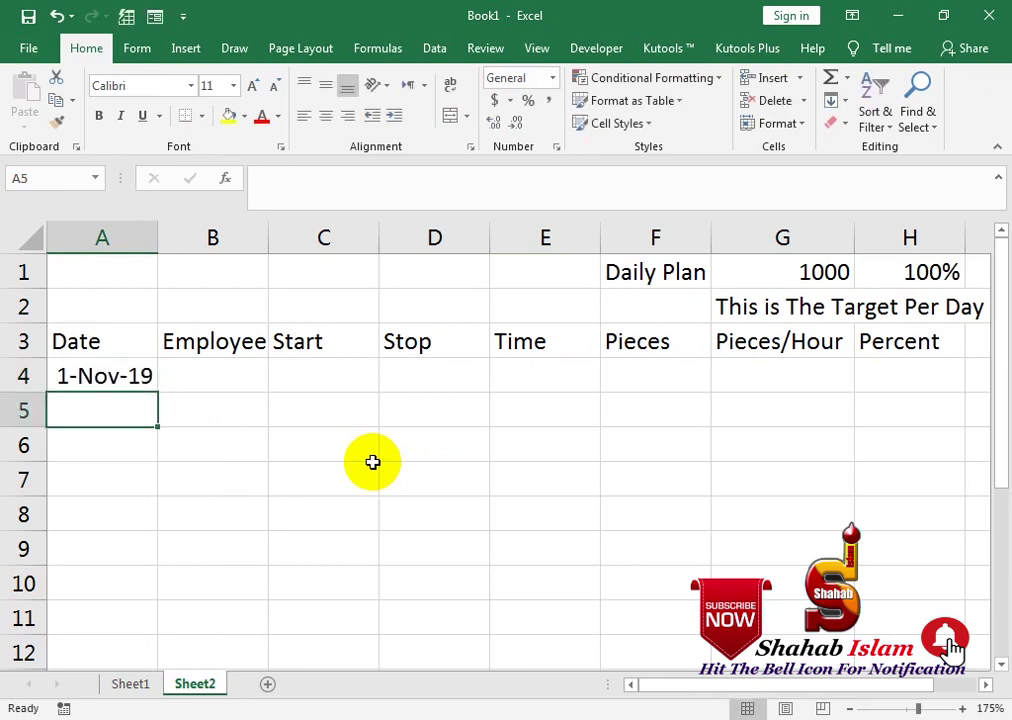
pyautogui.click(147, 393)
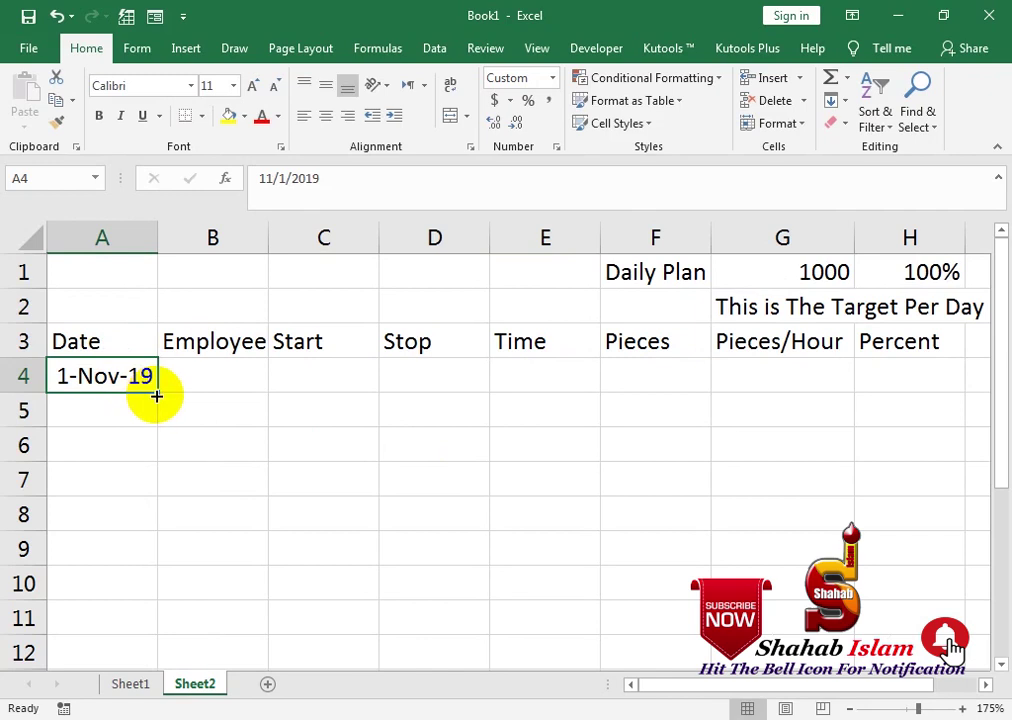
pyautogui.moveTo(156, 393); pyautogui.dragTo(137, 568)
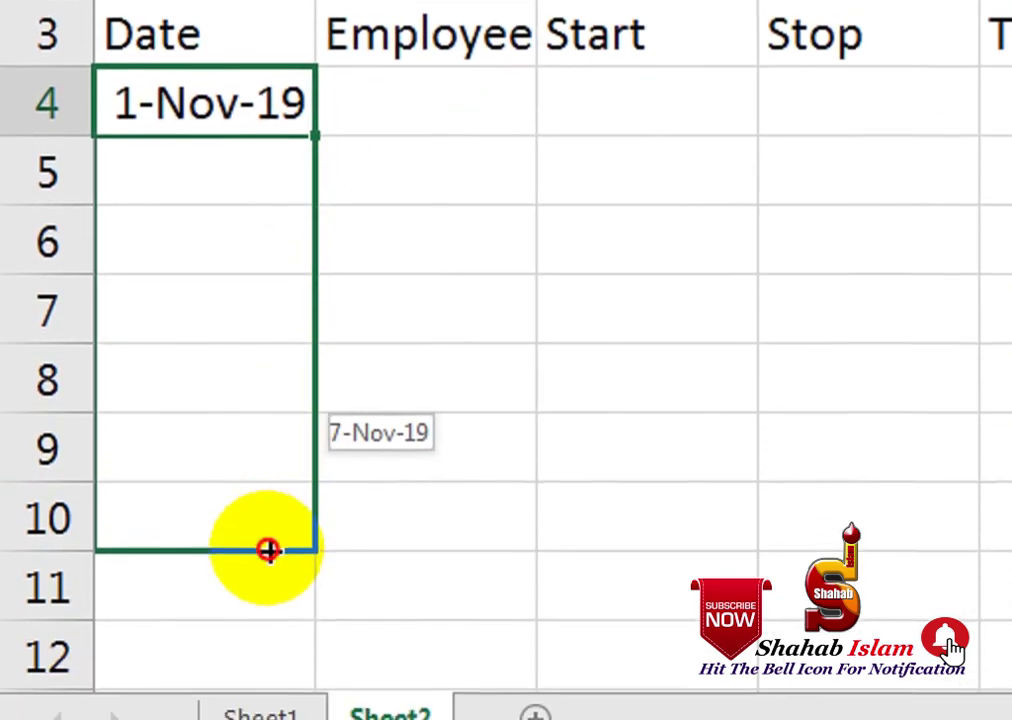
pyautogui.moveTo(276, 592); pyautogui.dragTo(283, 530)
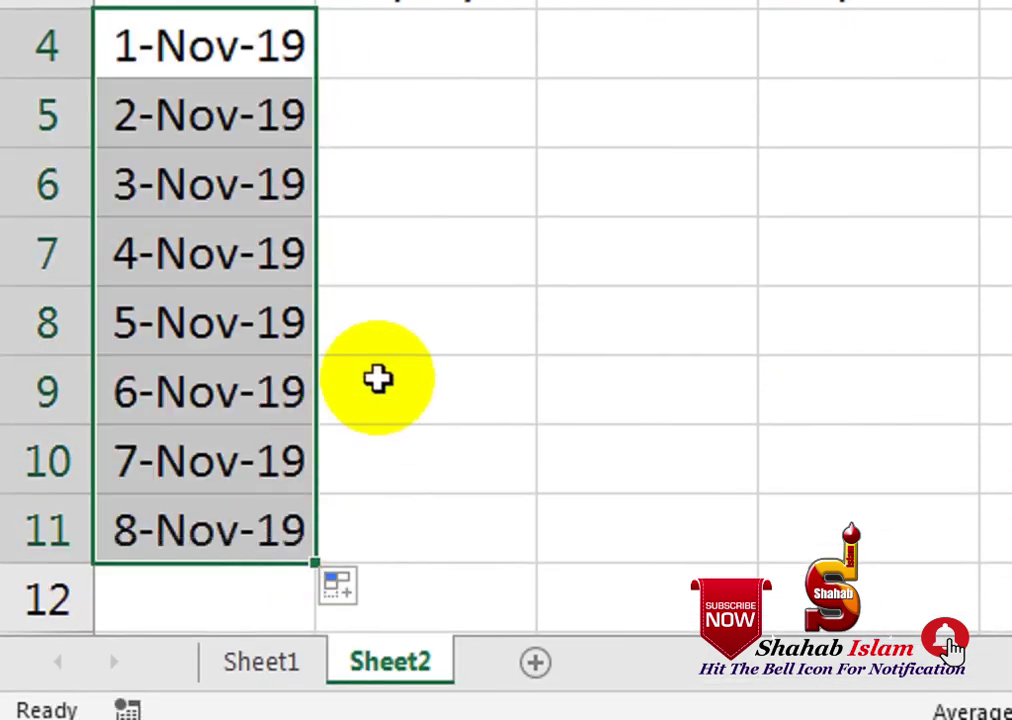
# - Move to the Employee heading in B3 to rename it
pyautogui.click(221, 381)
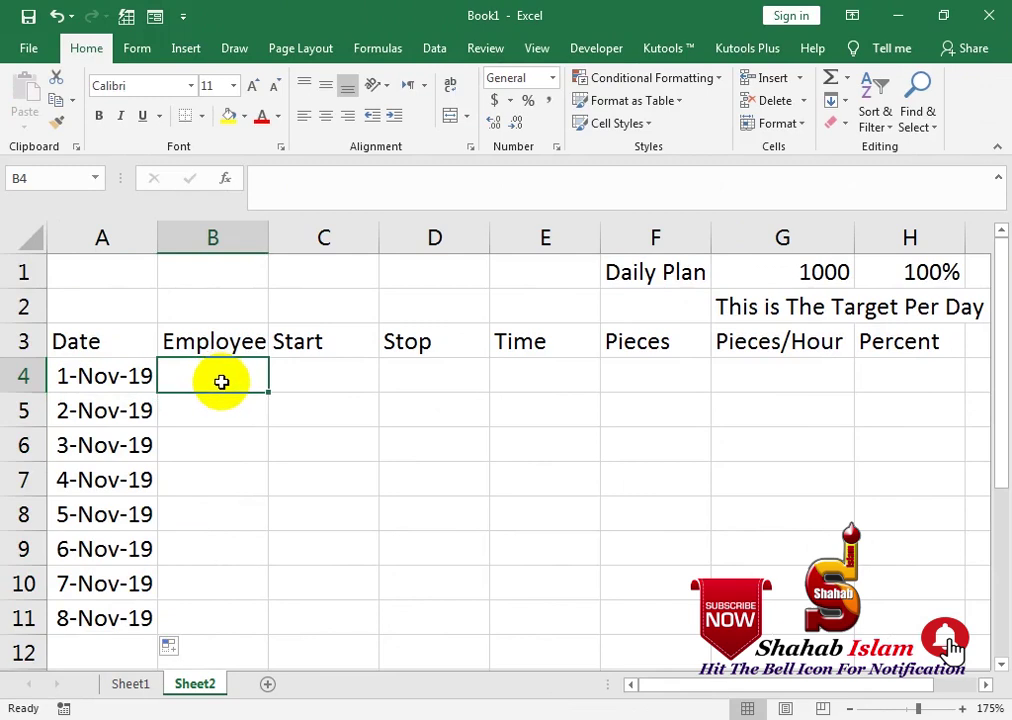
pyautogui.press('Left')
pyautogui.hotkey('ctrl', 'Down')
pyautogui.press('Down')
pyautogui.press('Up')
pyautogui.press('Up')
pyautogui.press('Right')
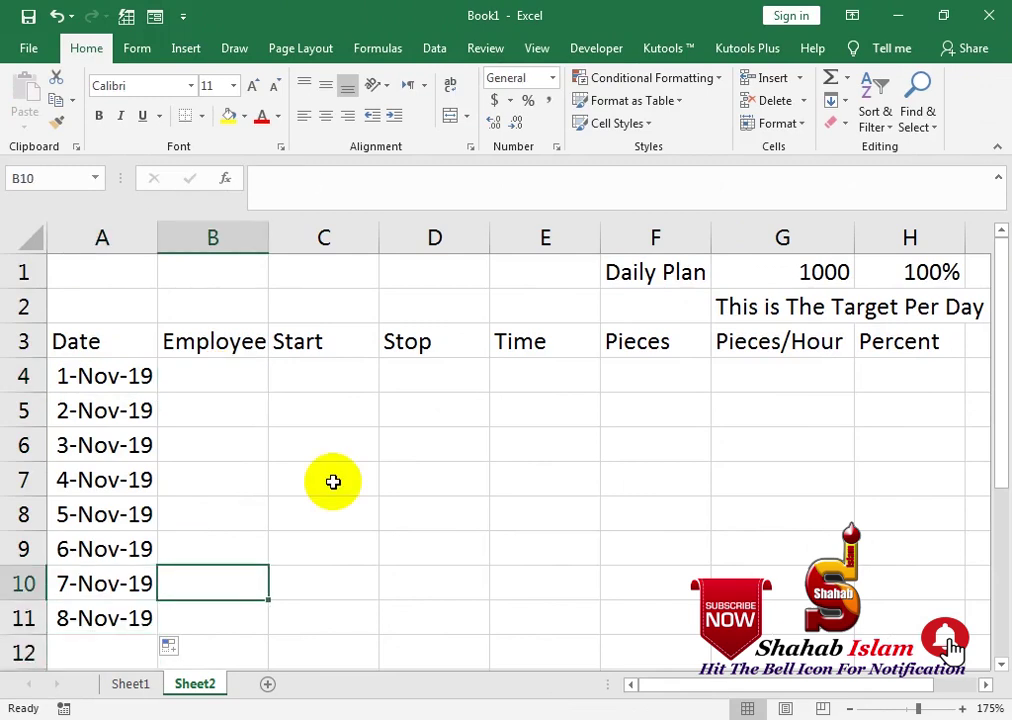
pyautogui.hotkey('ctrl', 'Up')
# - Rename the B3 heading from Employee to Customer
pyautogui.write('Cus')
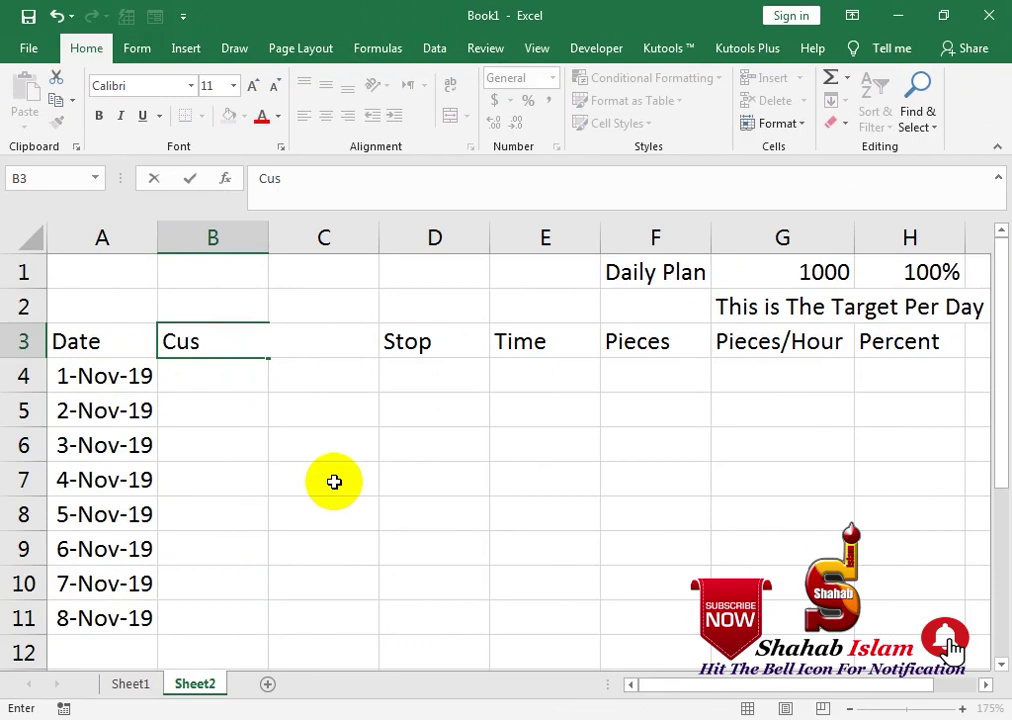
pyautogui.write('tomer')
pyautogui.press('Return')
pyautogui.press('Up')
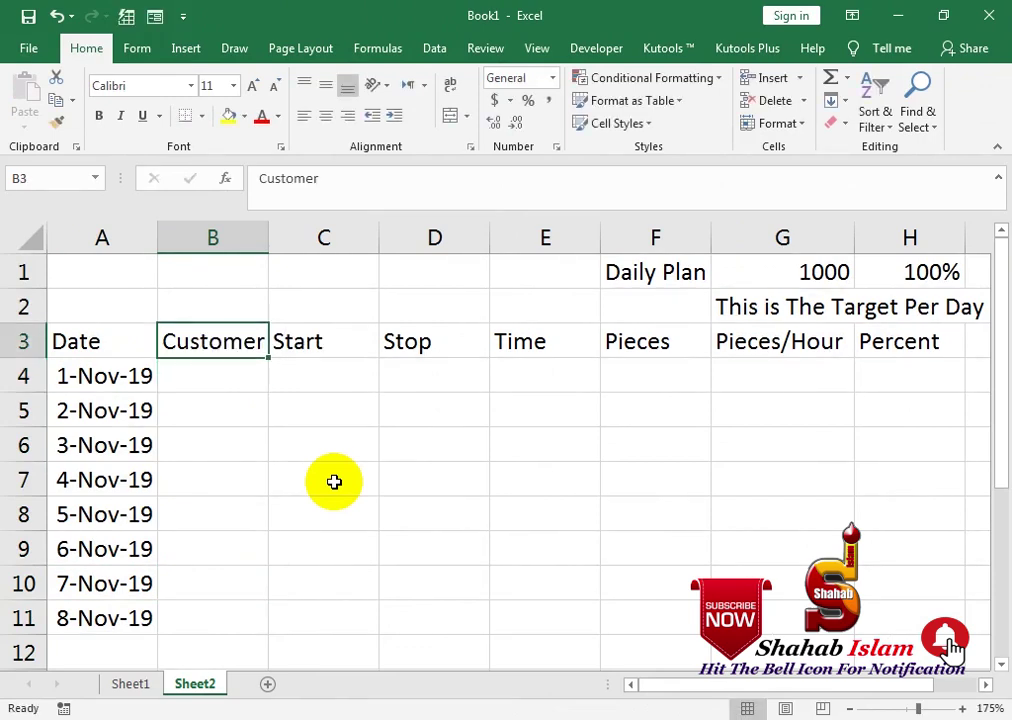
# - Enter Customer 1 in B4, fill through Customer 8, and autofit column B
pyautogui.press('Down')
pyautogui.write('Cuso')
pyautogui.press('BackSpace')
pyautogui.press('BackSpace')
pyautogui.press('BackSpace')
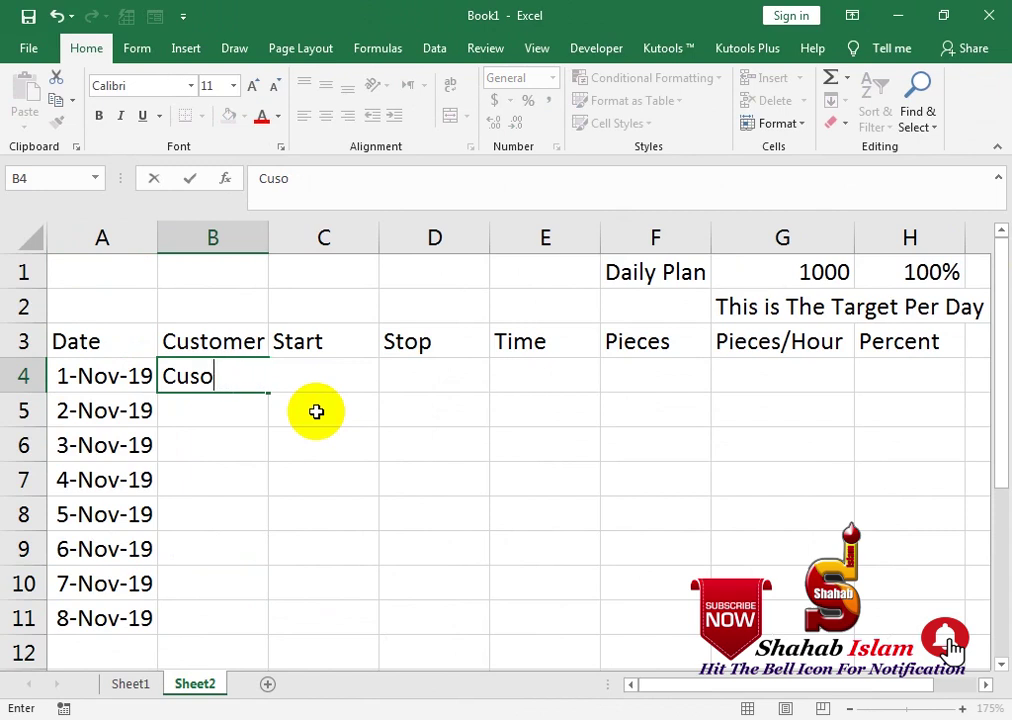
pyautogui.write('stomer 1')
pyautogui.press('Return')
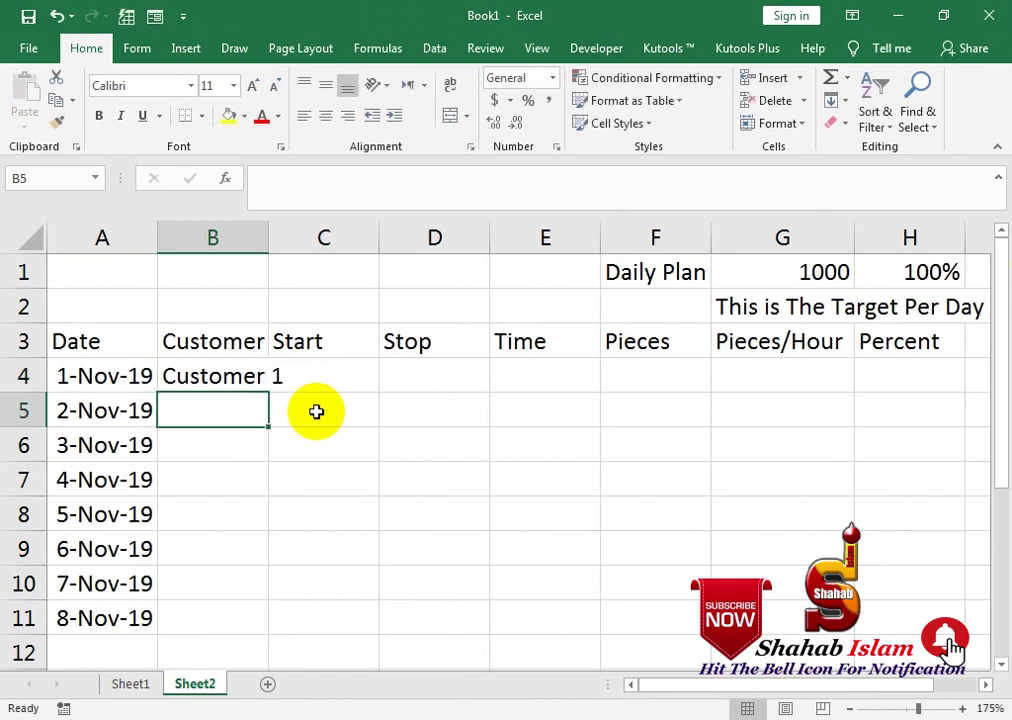
pyautogui.click(224, 378)
pyautogui.moveTo(272, 427); pyautogui.dragTo(257, 578)
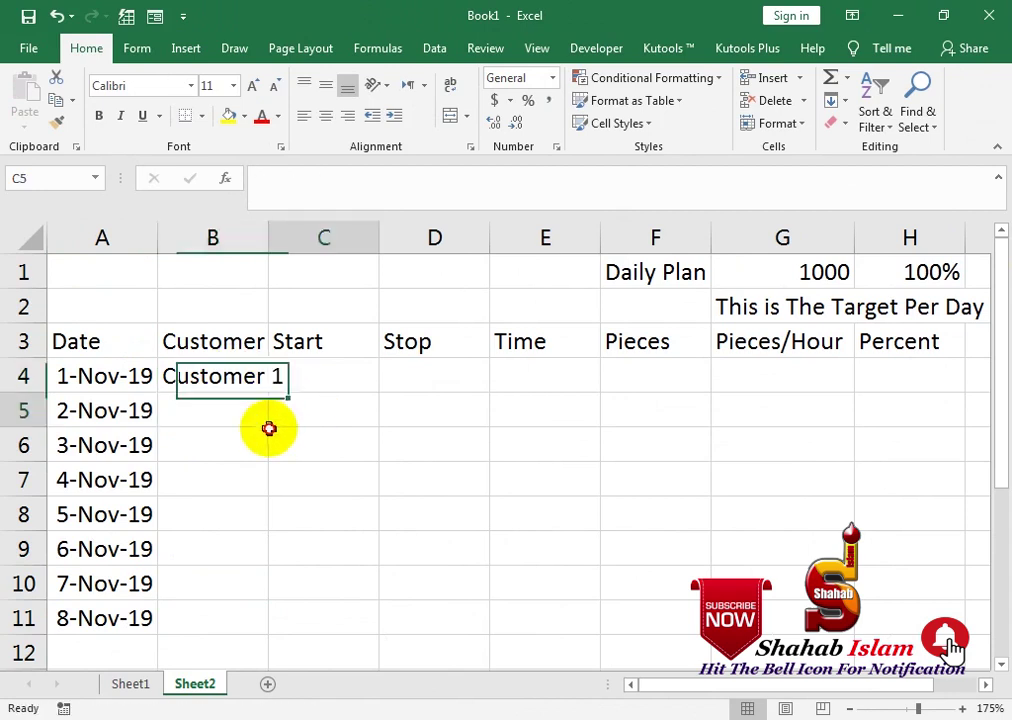
pyautogui.click(257, 387)
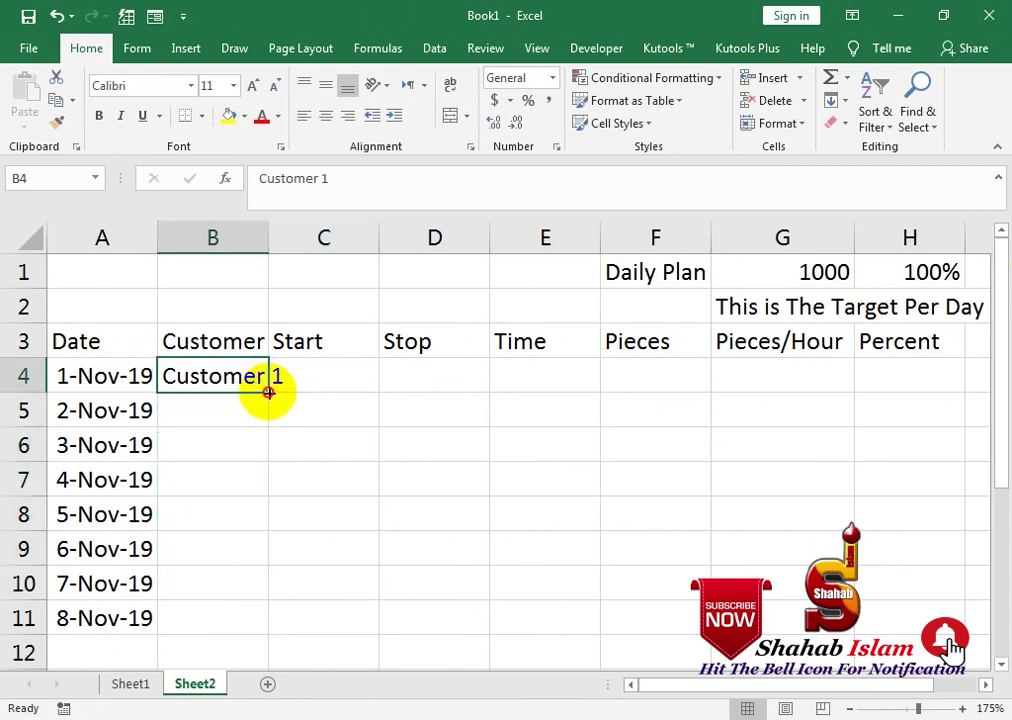
pyautogui.doubleClick(267, 392)
pyautogui.doubleClick(271, 245)
# - Enter a 9:00 start time in C4 and fill it down the Start column
pyautogui.click(330, 377)
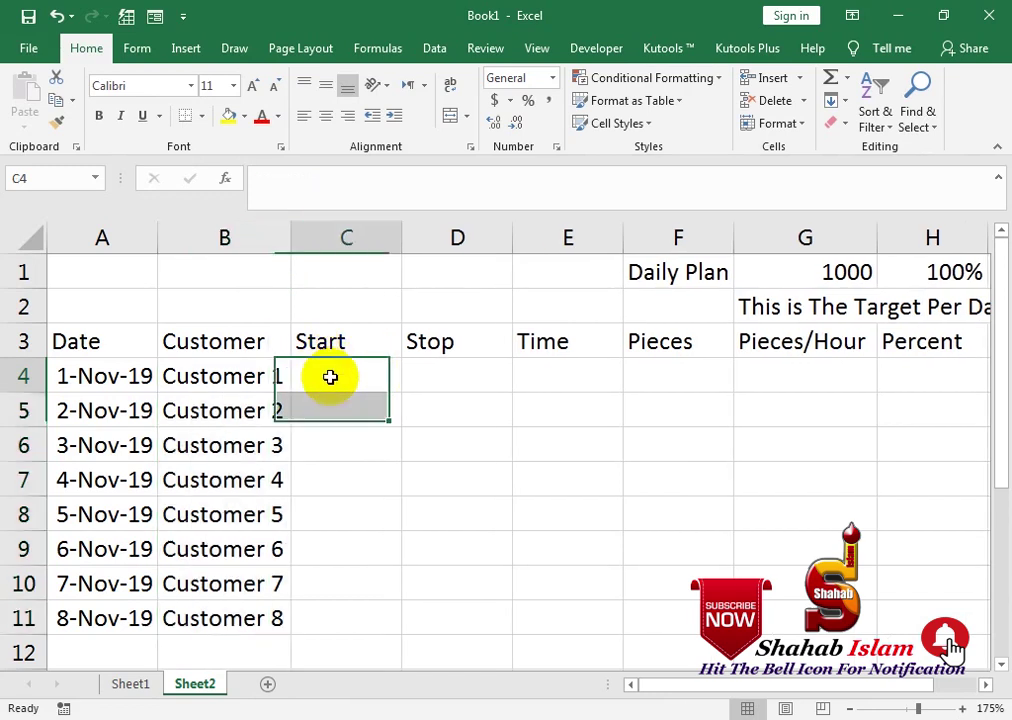
pyautogui.write('09:')
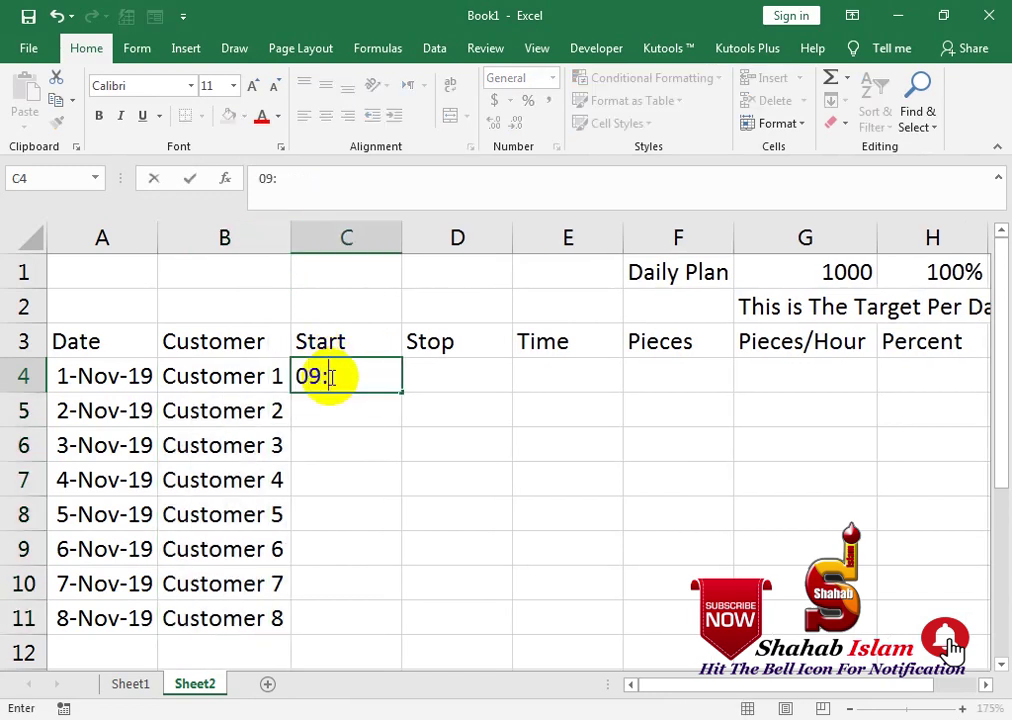
pyautogui.write('00')
pyautogui.press('Return')
pyautogui.click(330, 377)
pyautogui.hotkey('shift', 'Down')
pyautogui.hotkey('shift', 'Down')
pyautogui.hotkey('shift', 'Down')
pyautogui.hotkey('shift', 'Down')
pyautogui.hotkey('shift', 'Down')
pyautogui.hotkey('shift', 'Down')
pyautogui.hotkey('shift', 'Down')
pyautogui.hotkey('ctrl', 'd')
pyautogui.press('Right')
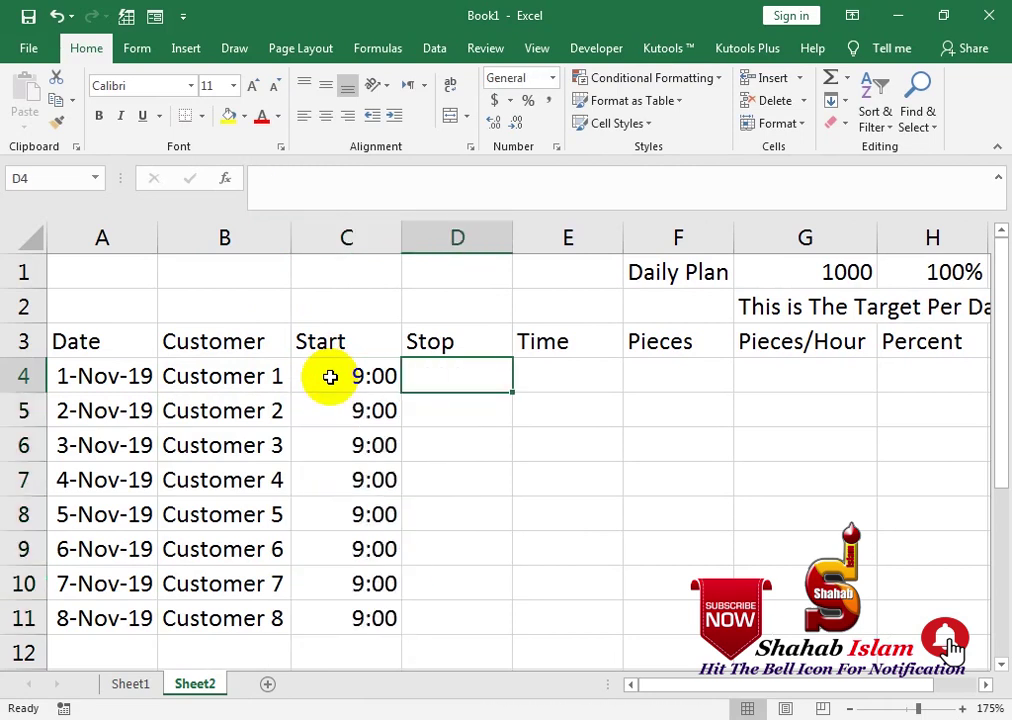
# - Enter a 17:00 stop time in D4 and fill it down the Stop column
pyautogui.write('17:00')
pyautogui.press('Return')
pyautogui.press('Up')
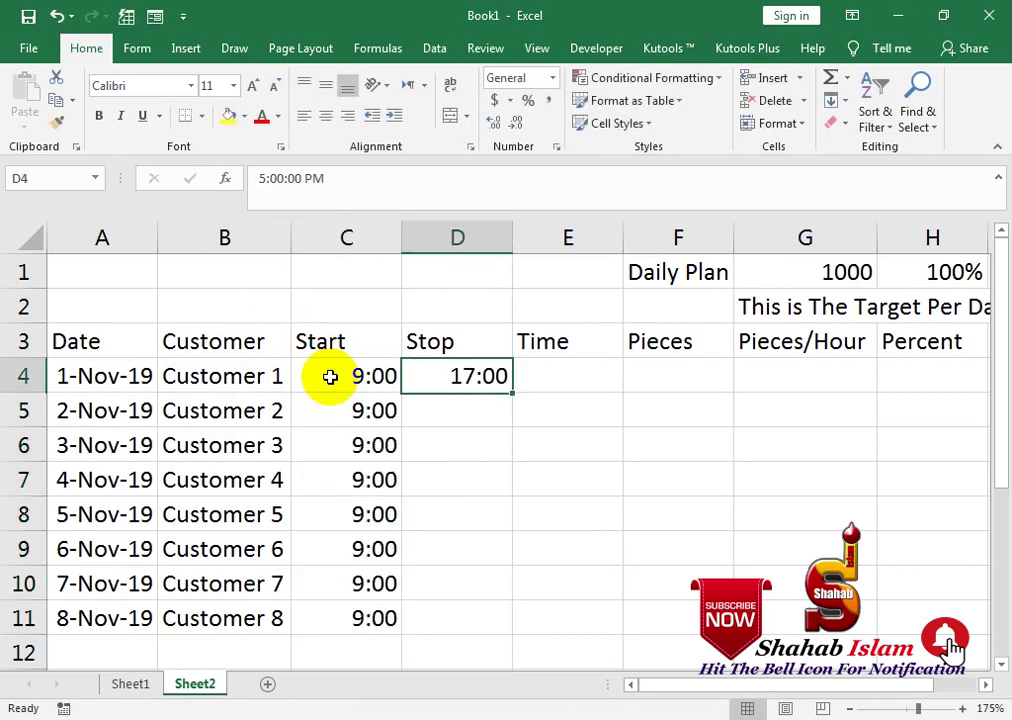
pyautogui.hotkey('shift', 'Down')
pyautogui.hotkey('shift', 'Down')
pyautogui.hotkey('shift', 'Down')
pyautogui.hotkey('shift', 'Down')
pyautogui.hotkey('shift', 'Down')
pyautogui.hotkey('shift', 'Down')
pyautogui.hotkey('shift', 'Down')
pyautogui.hotkey('ctrl', 'd')
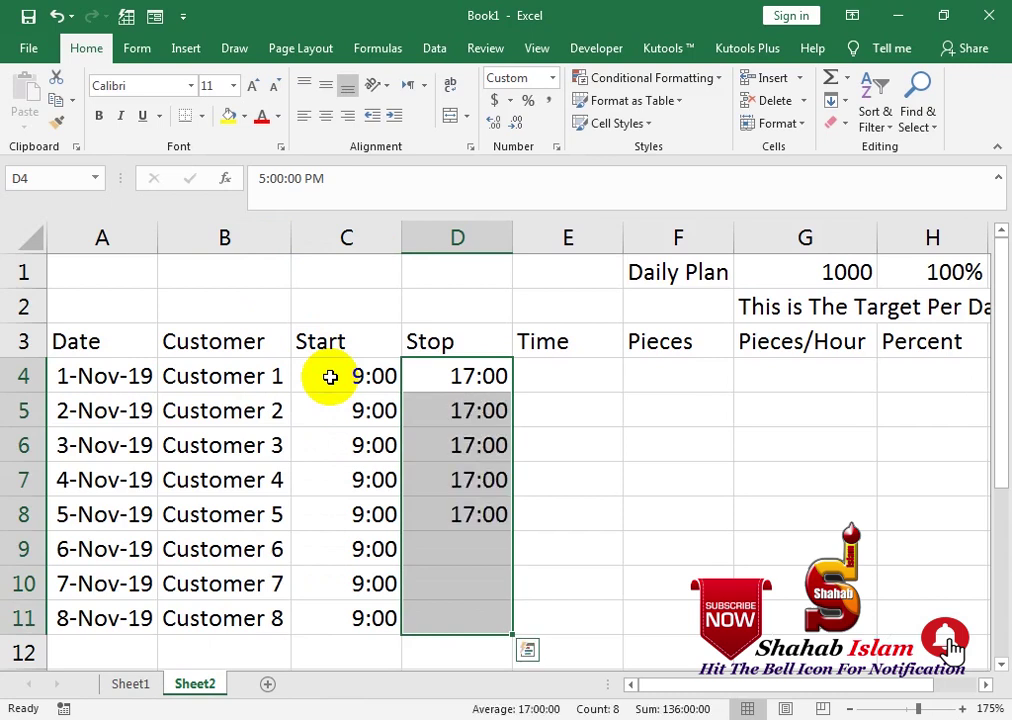
pyautogui.press('Right')
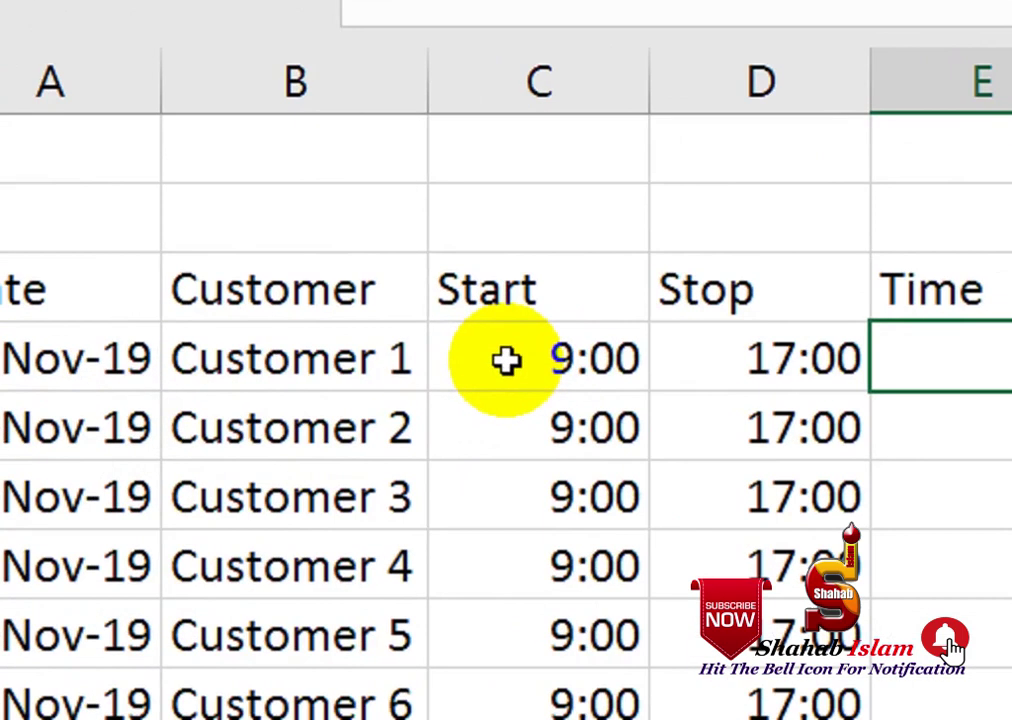
# - Calculate Time in E4 as =D4-C4 and fill it down to E11, showing 8:00
pyautogui.write('=')
pyautogui.press('Left')
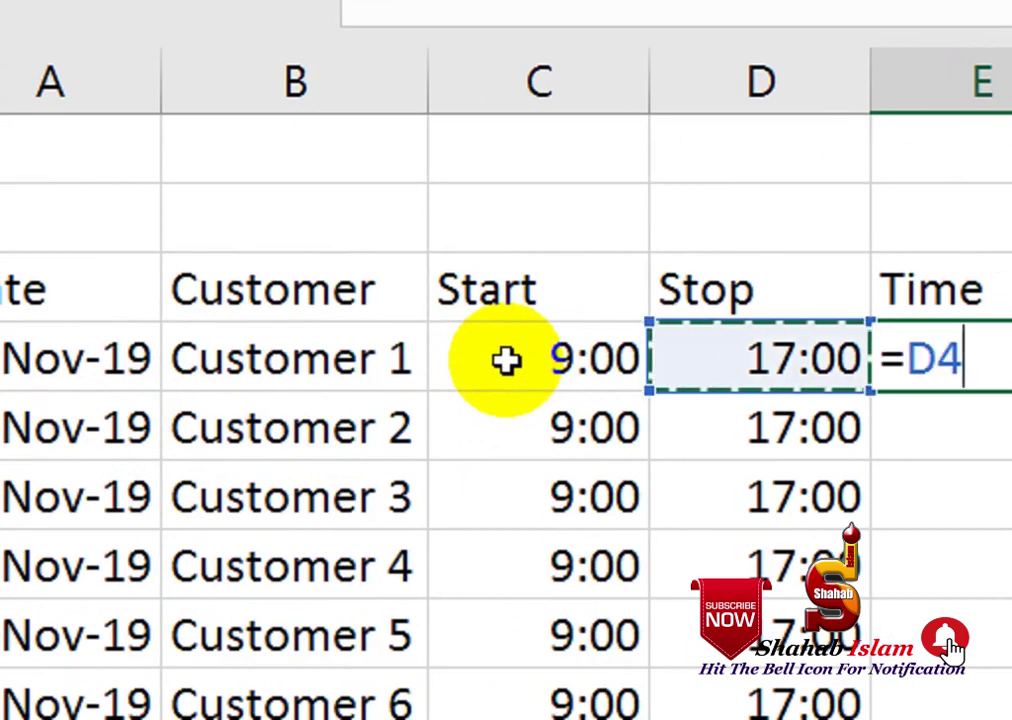
pyautogui.write('-')
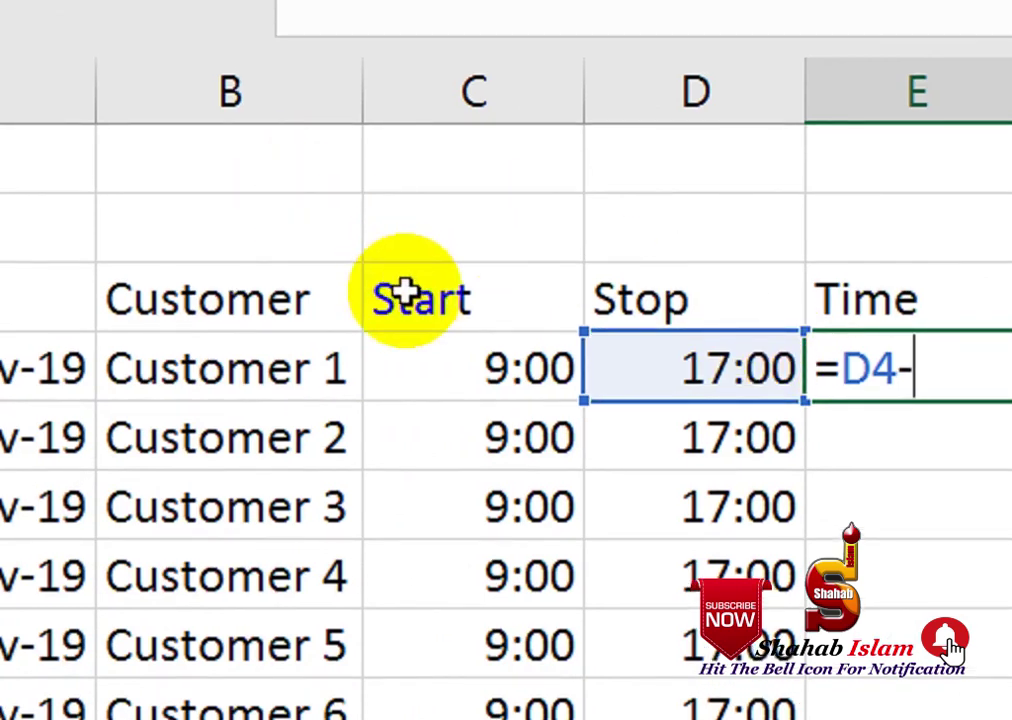
pyautogui.click(517, 359)
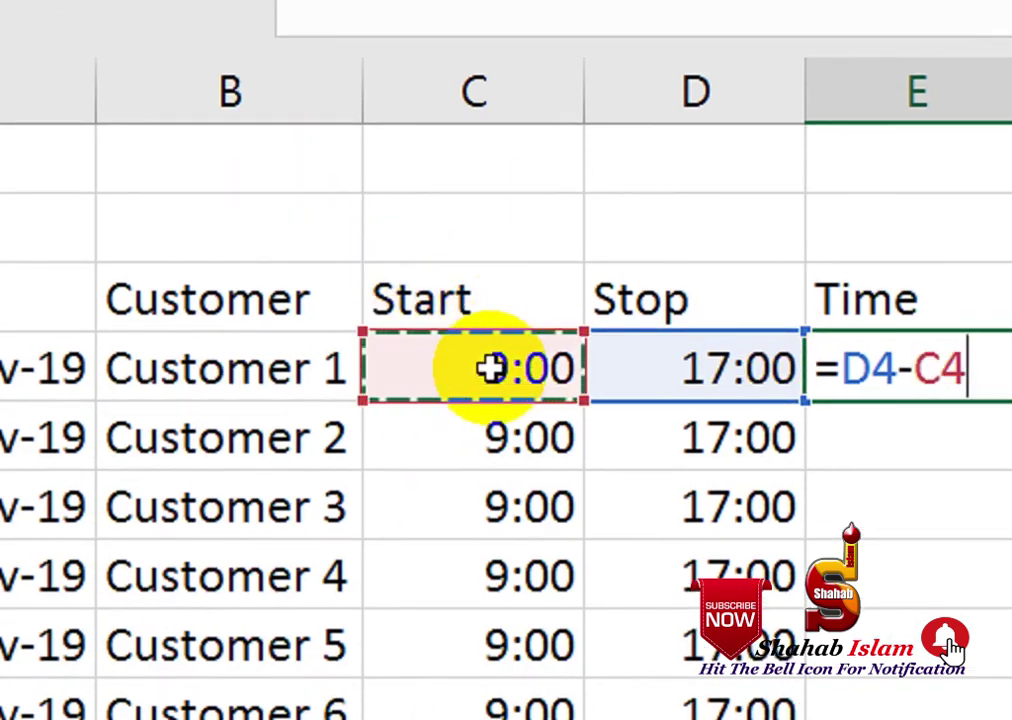
pyautogui.press('Return')
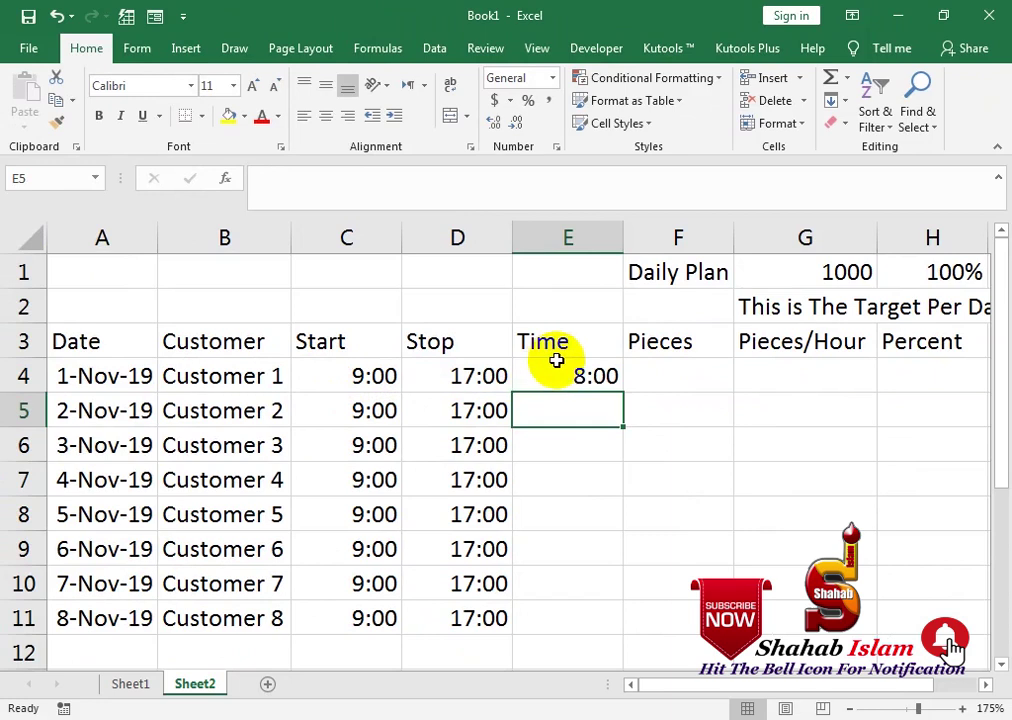
pyautogui.click(590, 378)
pyautogui.doubleClick(622, 392)
# - Enter the daily piece counts 900, 850, 690, 250, 365, 870, 158 and 980 in F4:F11
pyautogui.click(669, 371)
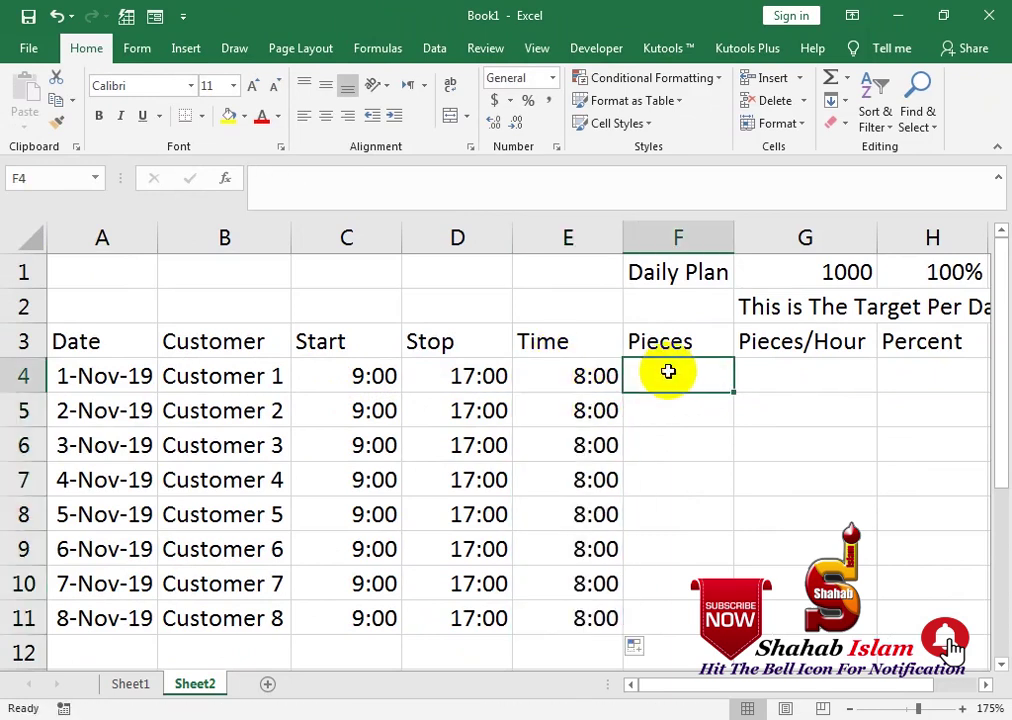
pyautogui.write('900')
pyautogui.press('Return')
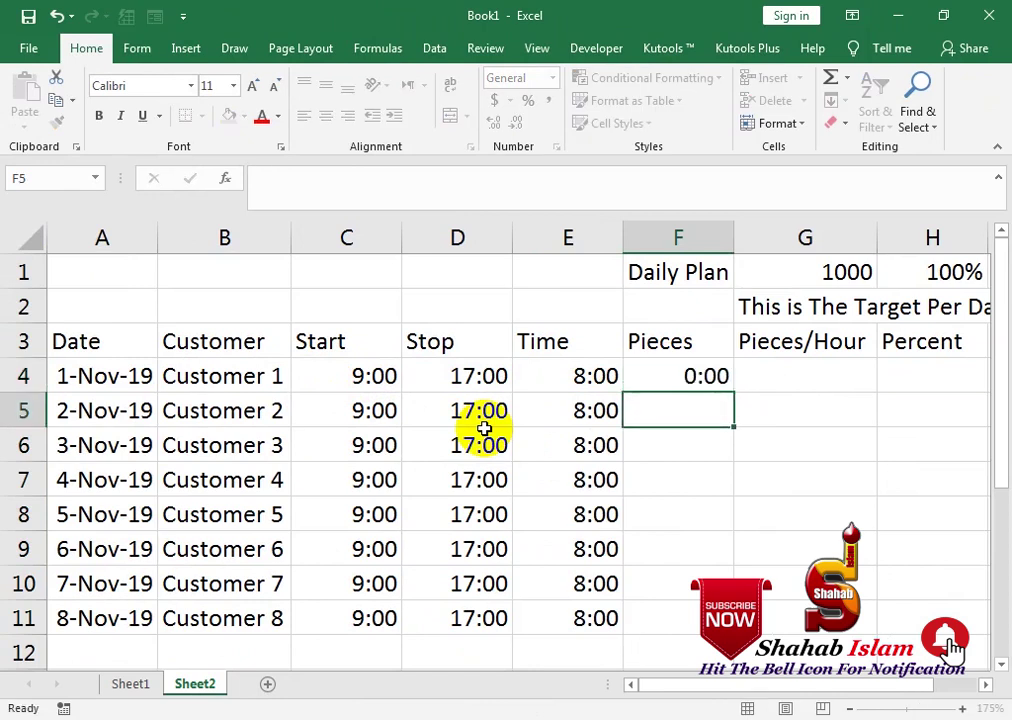
pyautogui.write('850')
pyautogui.press('Return')
pyautogui.write('690')
pyautogui.press('Return')
pyautogui.write('25')
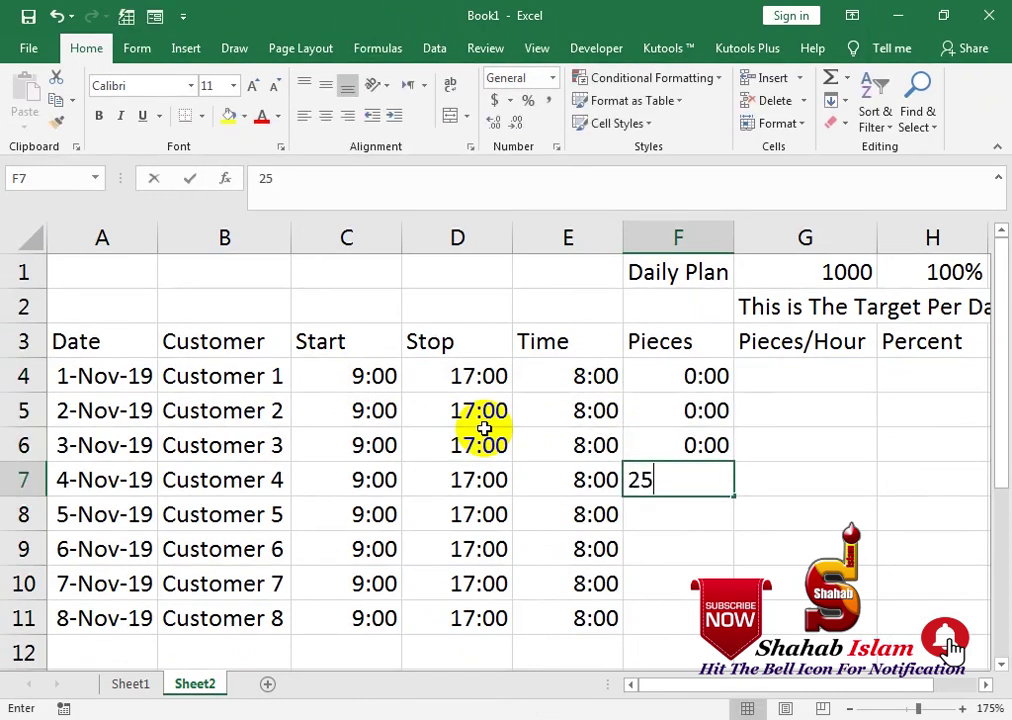
pyautogui.press('Return')
pyautogui.write('365')
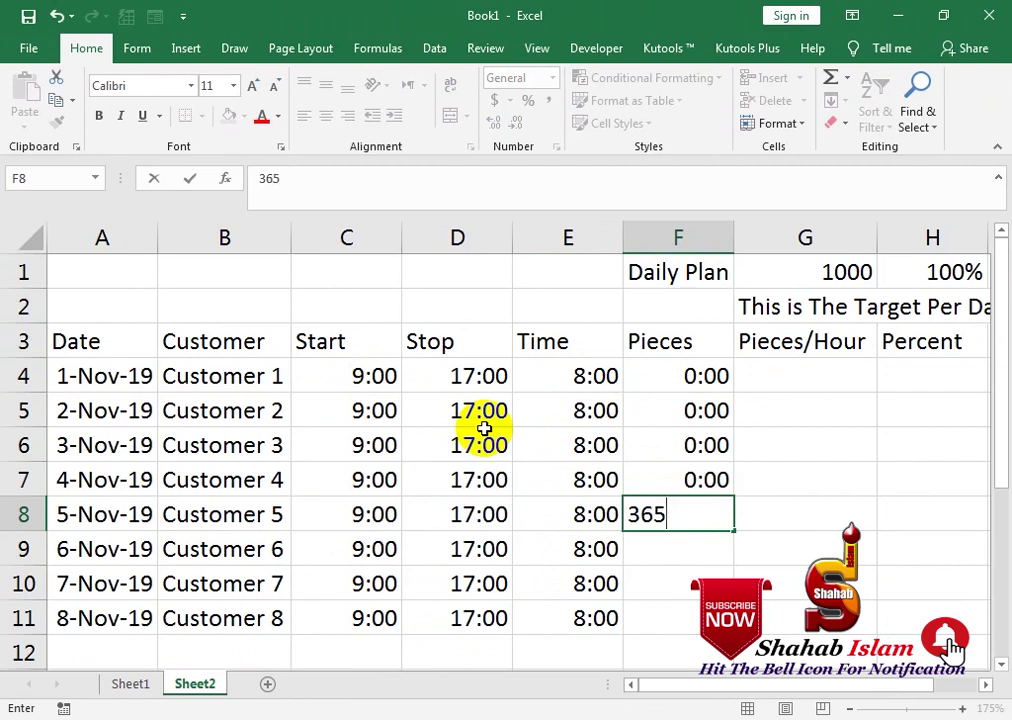
pyautogui.press('Return')
pyautogui.write('87')
pyautogui.press('Return')
pyautogui.write('15')
pyautogui.press('Return')
pyautogui.write('98')
pyautogui.press('Return')
# - Format the Pieces values in F4:F11 as General numbers
pyautogui.moveTo(648, 380); pyautogui.dragTo(662, 617)
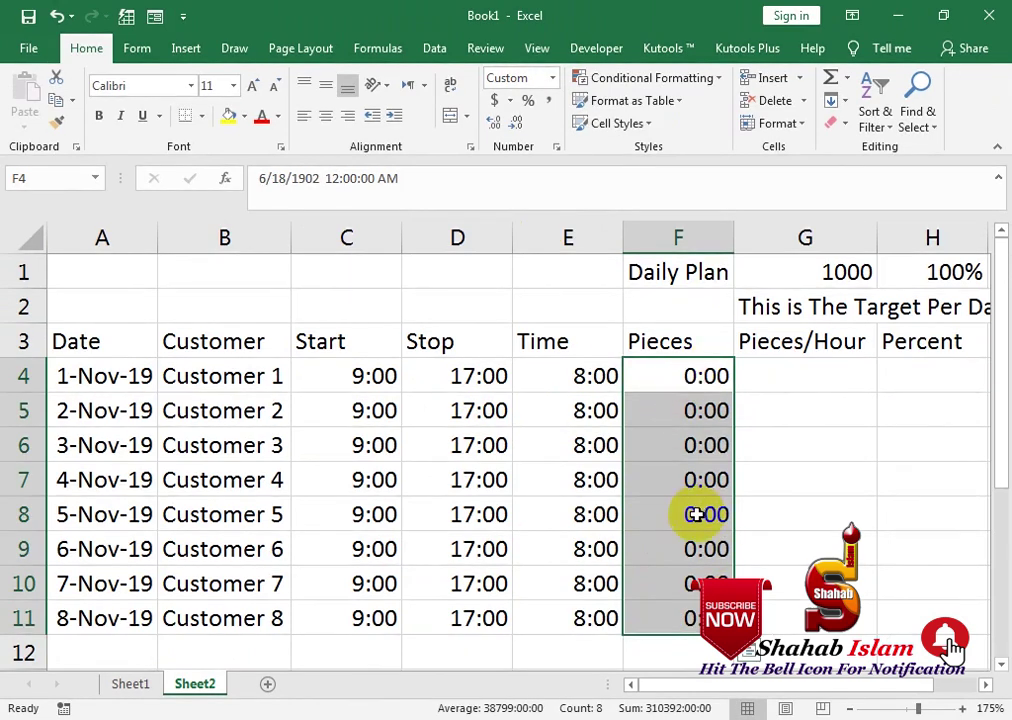
pyautogui.hotkey('ctrl', 'q')
pyautogui.click(552, 79)
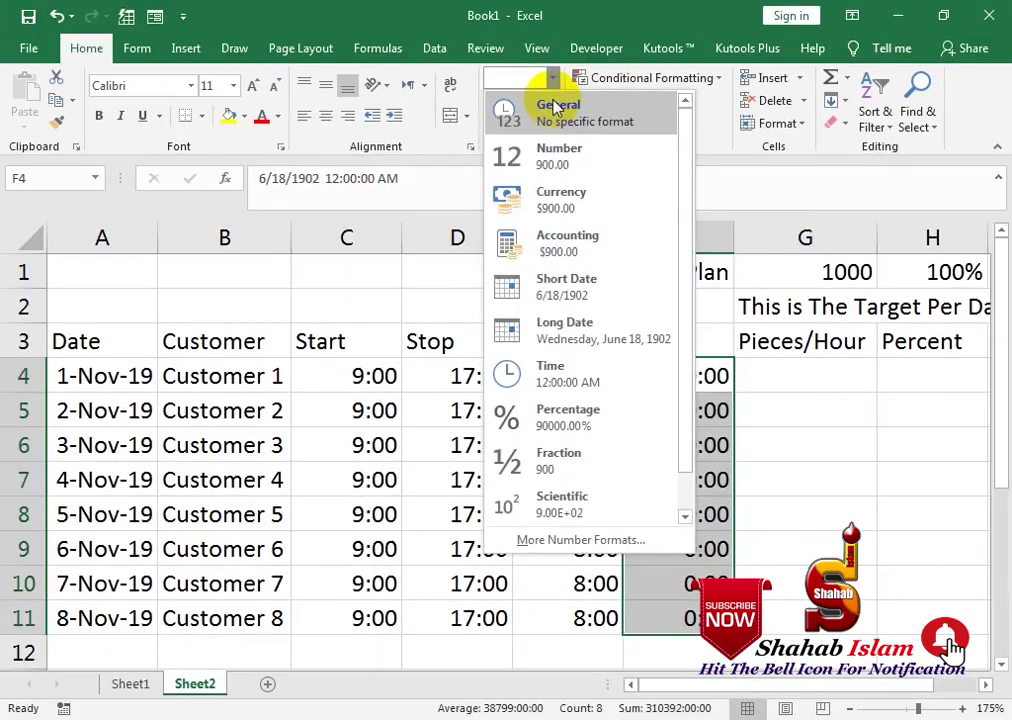
pyautogui.click(644, 238)
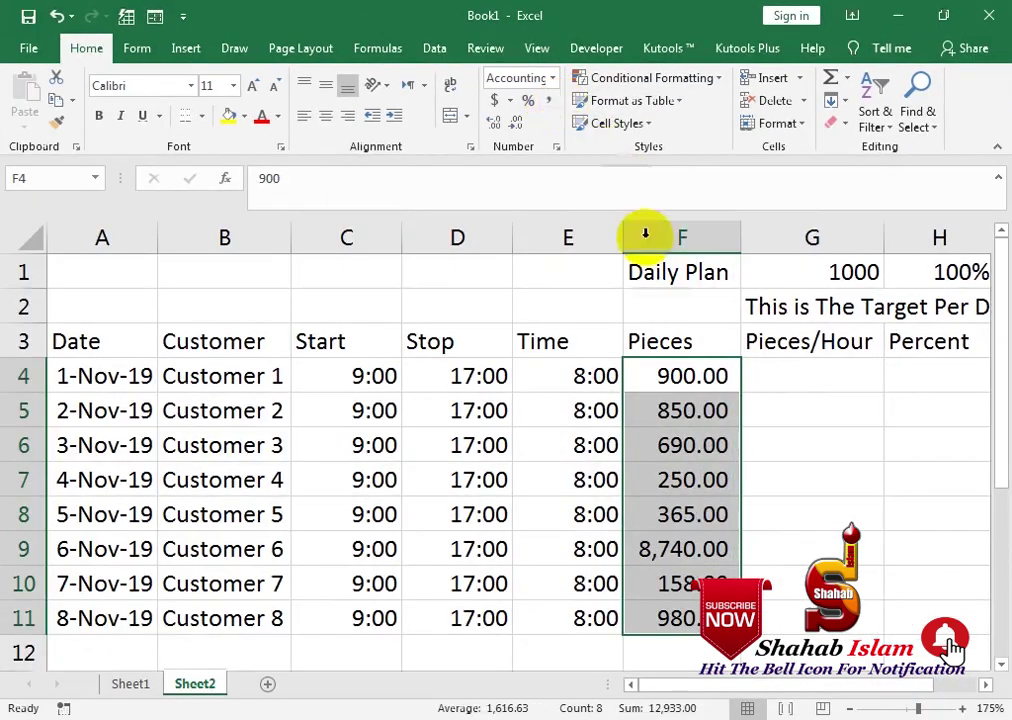
pyautogui.click(552, 78)
pyautogui.click(557, 112)
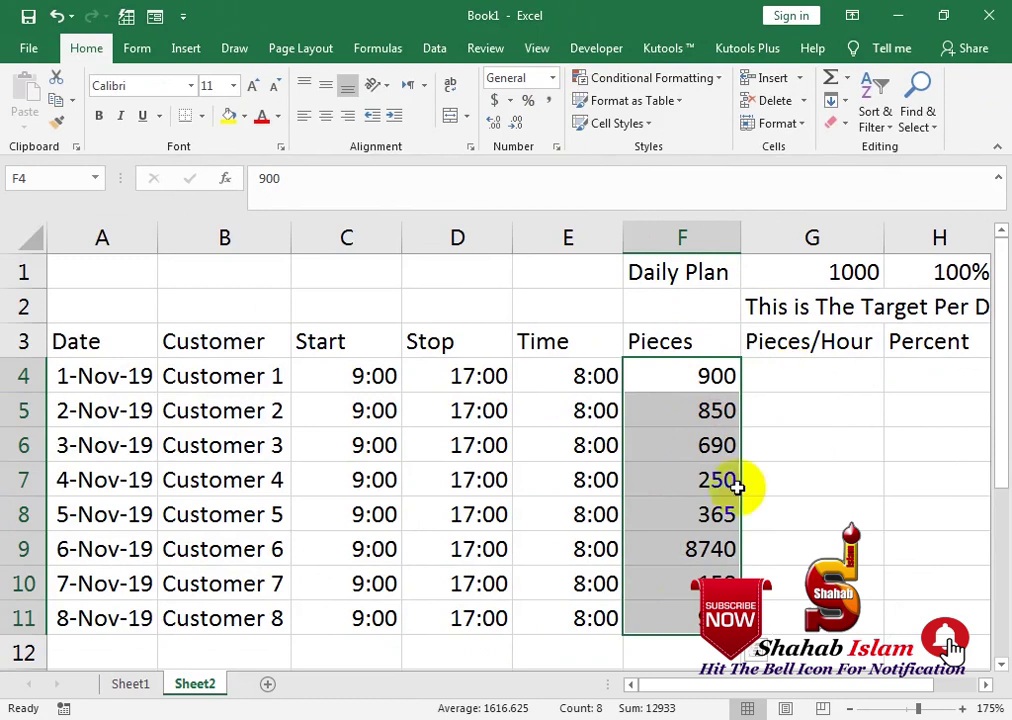
# - Correct the pieces count in F9 to 870
pyautogui.click(695, 553)
pyautogui.write('870')
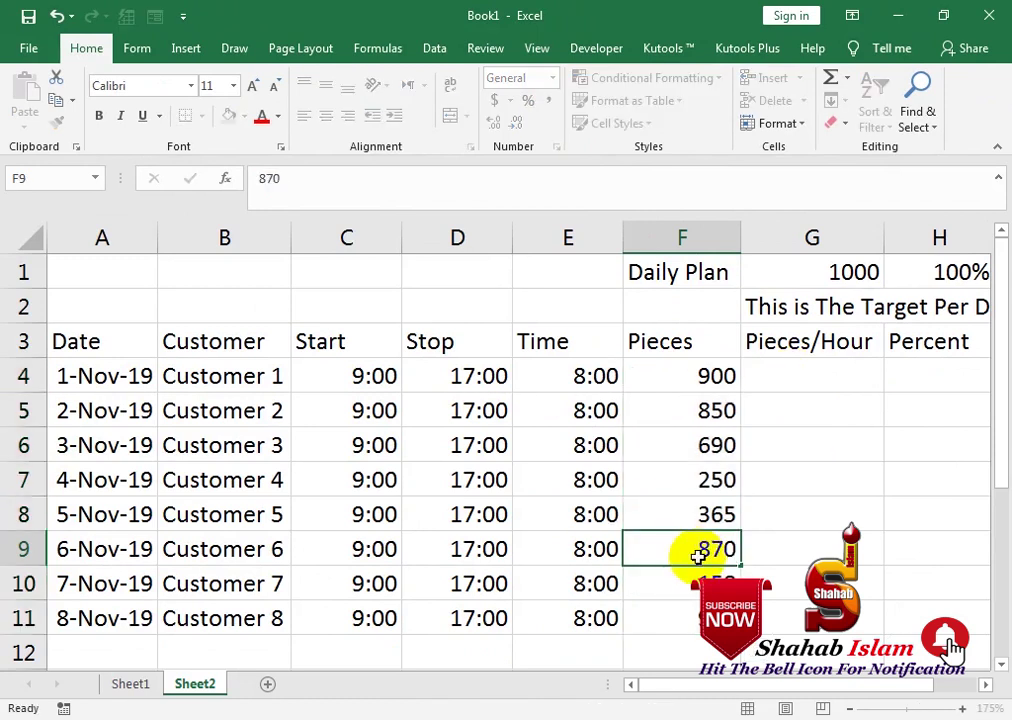
pyautogui.press('Return')
pyautogui.click(799, 371)
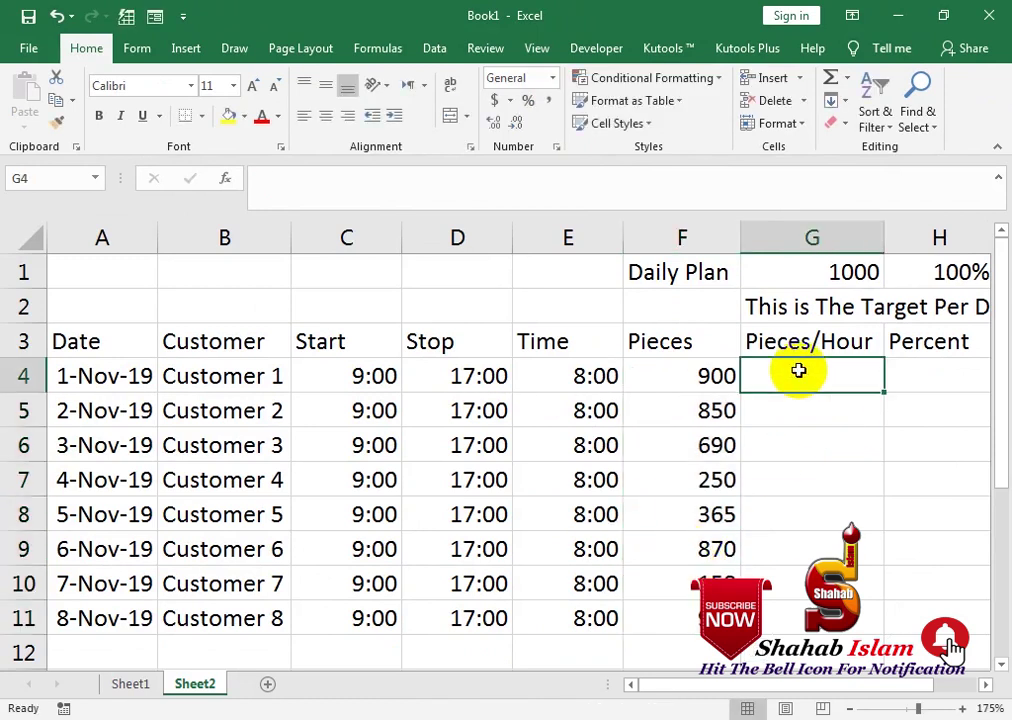
# - Enter the pieces-per-hour formula =F4/(E4*24) in G4
pyautogui.write('=')
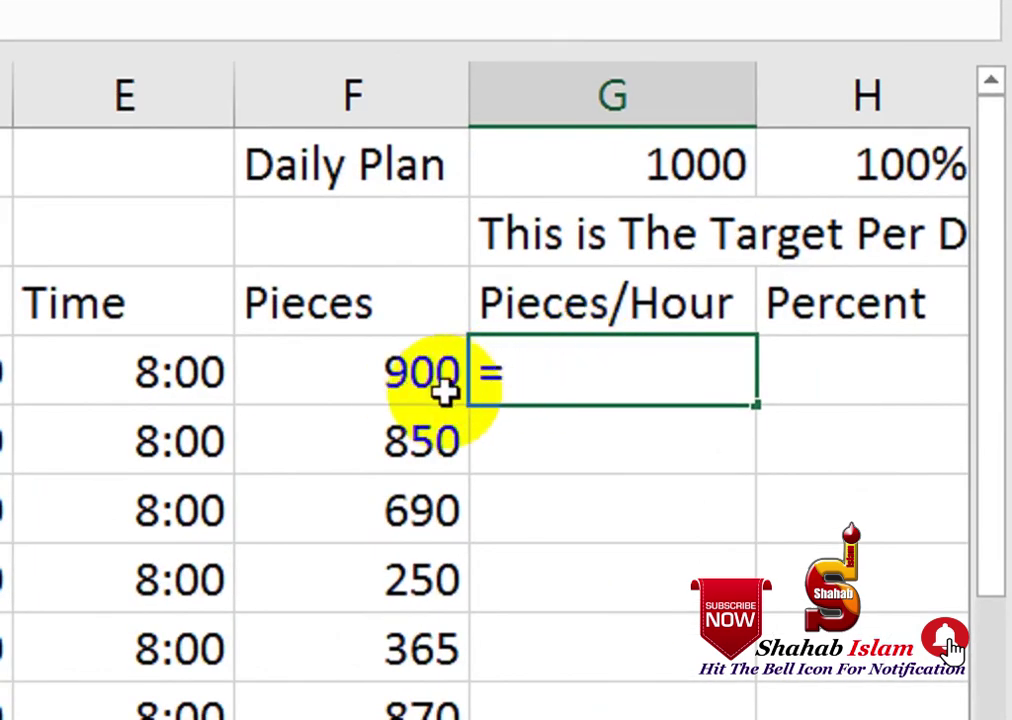
pyautogui.click(443, 393)
pyautogui.write('/')
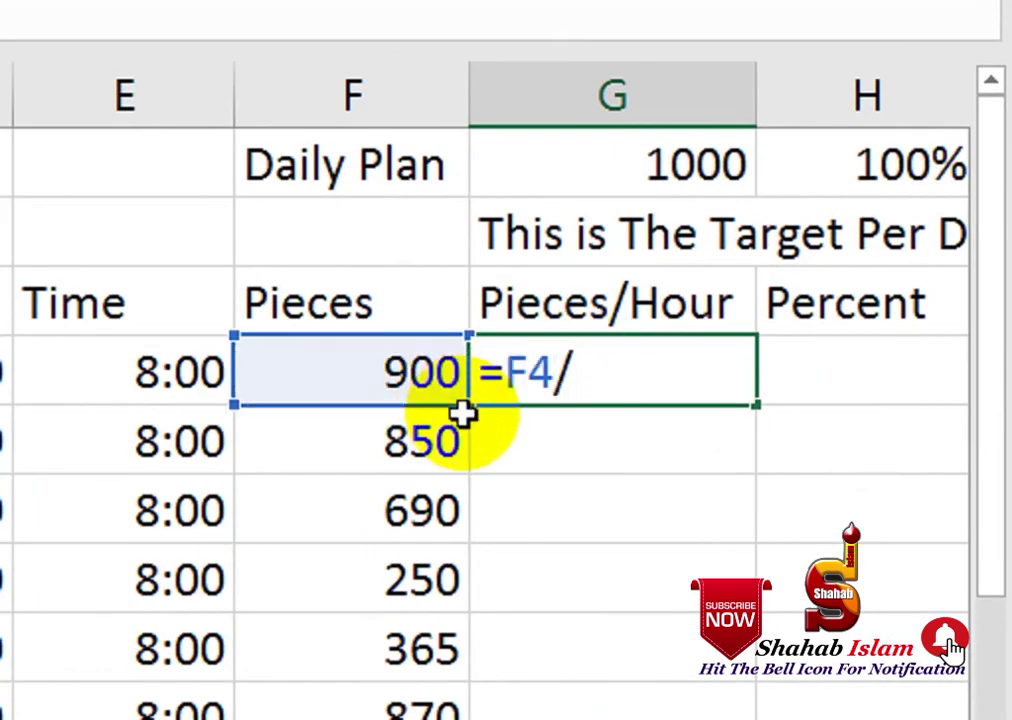
pyautogui.write('(')
pyautogui.click(228, 385)
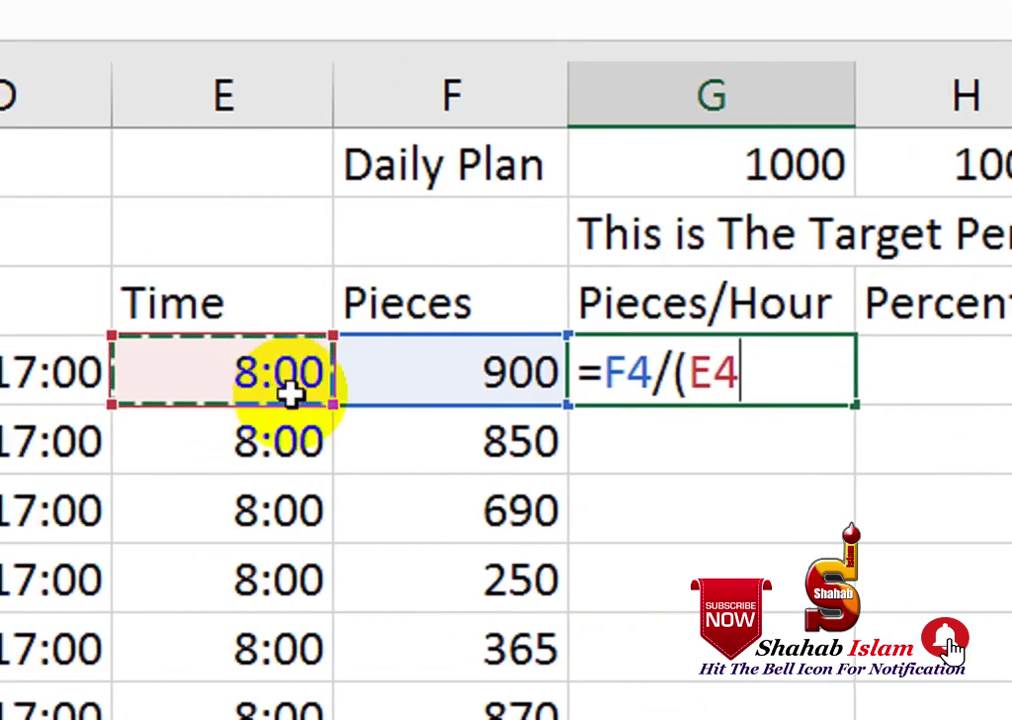
pyautogui.write('*24')
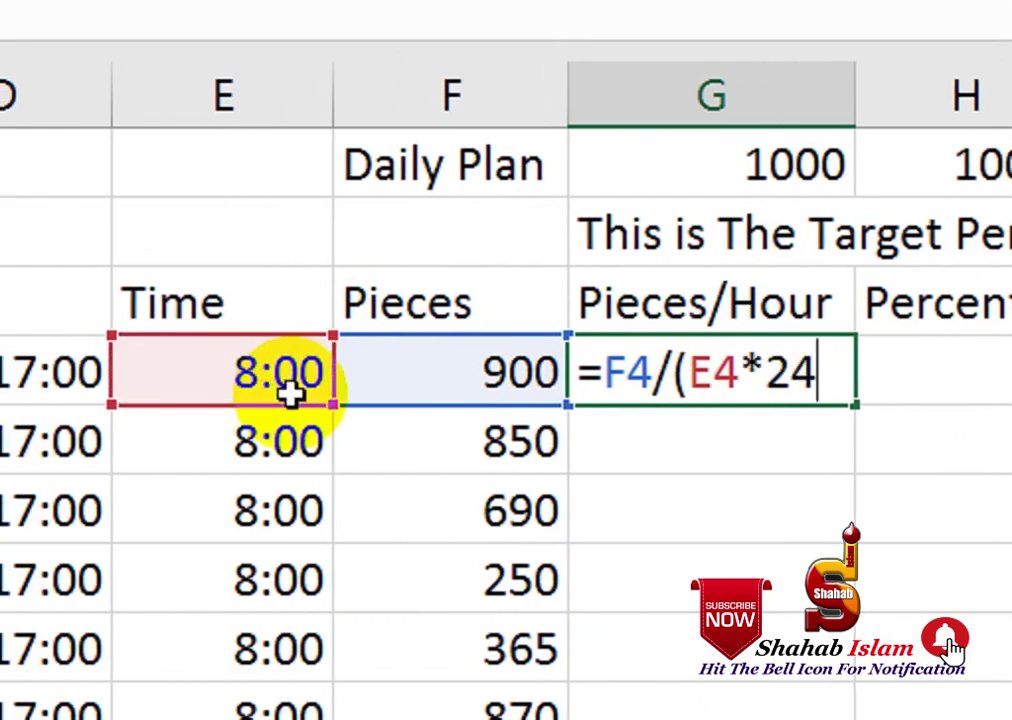
pyautogui.write(')')
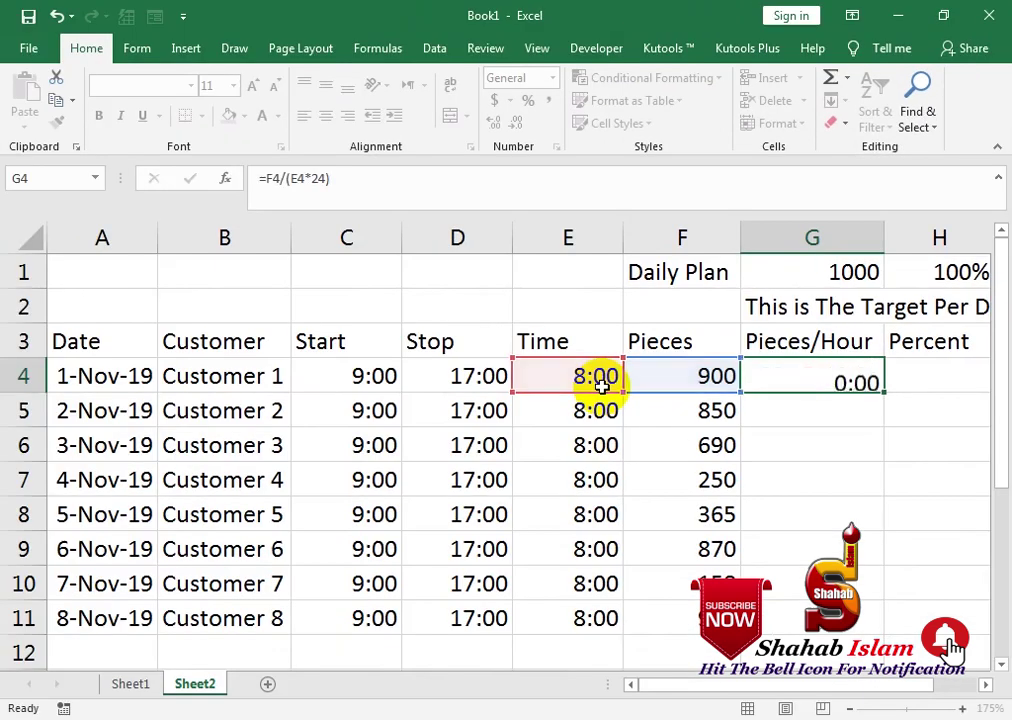
pyautogui.press('Return')
# - Copy the pieces-per-hour formula down to G11 and format it as General
pyautogui.click(880, 388)
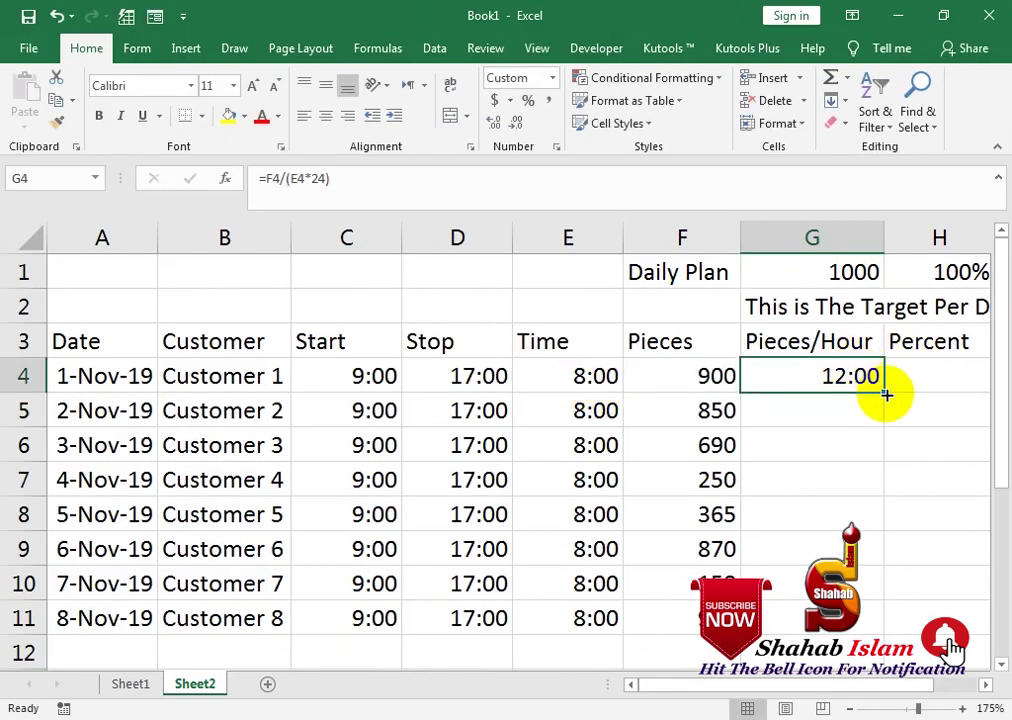
pyautogui.moveTo(884, 392); pyautogui.dragTo(886, 625)
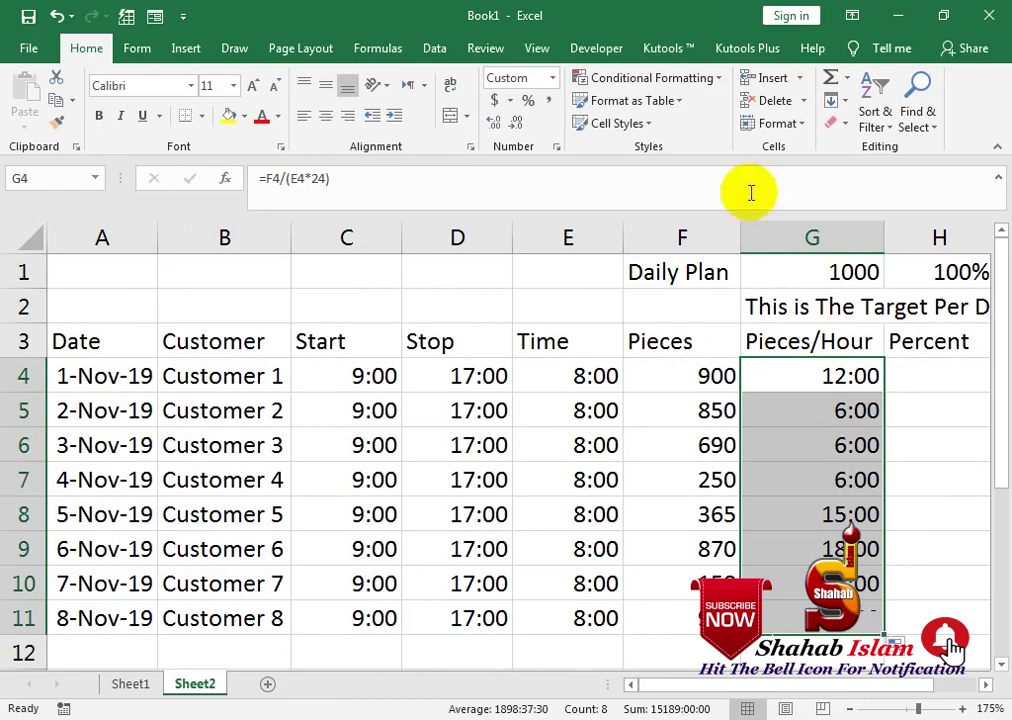
pyautogui.click(552, 77)
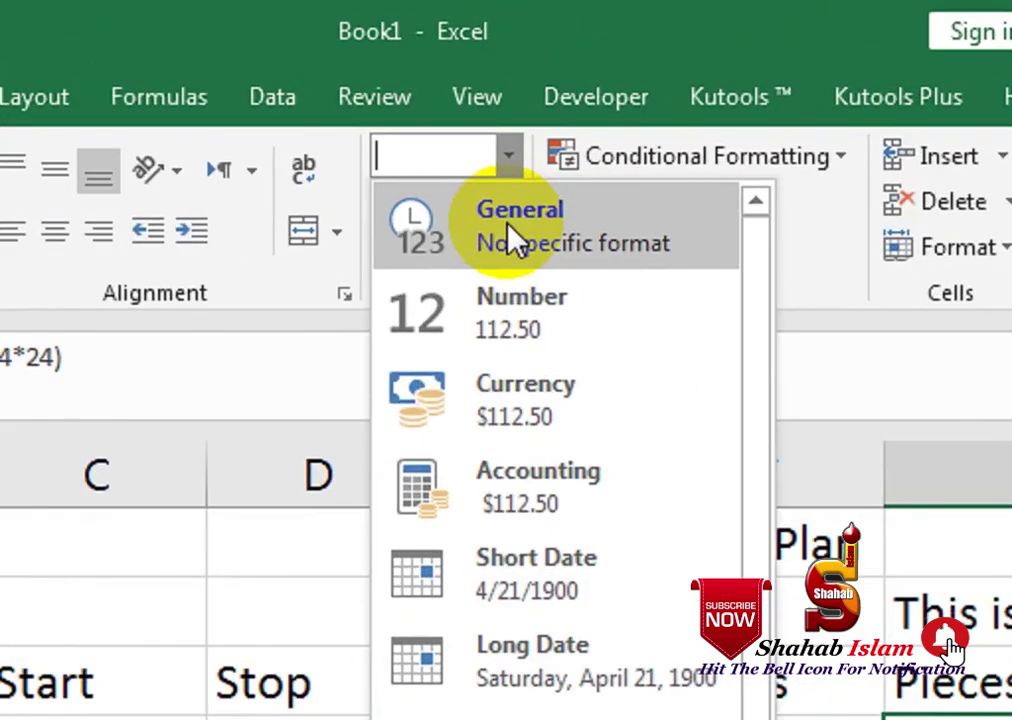
pyautogui.click(555, 112)
pyautogui.click(784, 420)
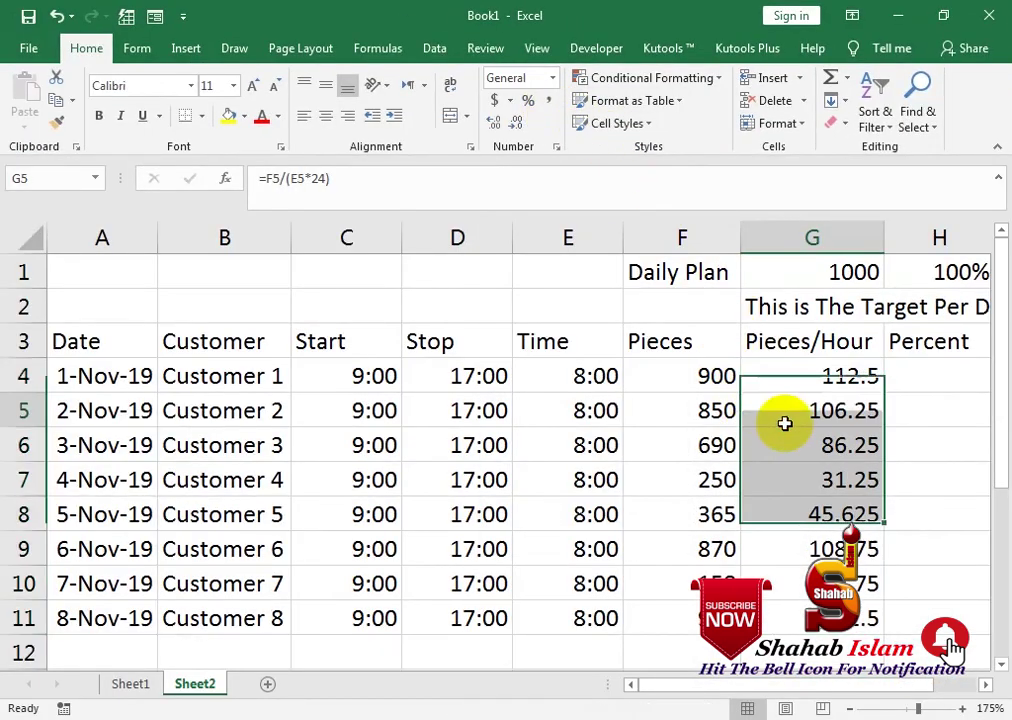
pyautogui.click(899, 375)
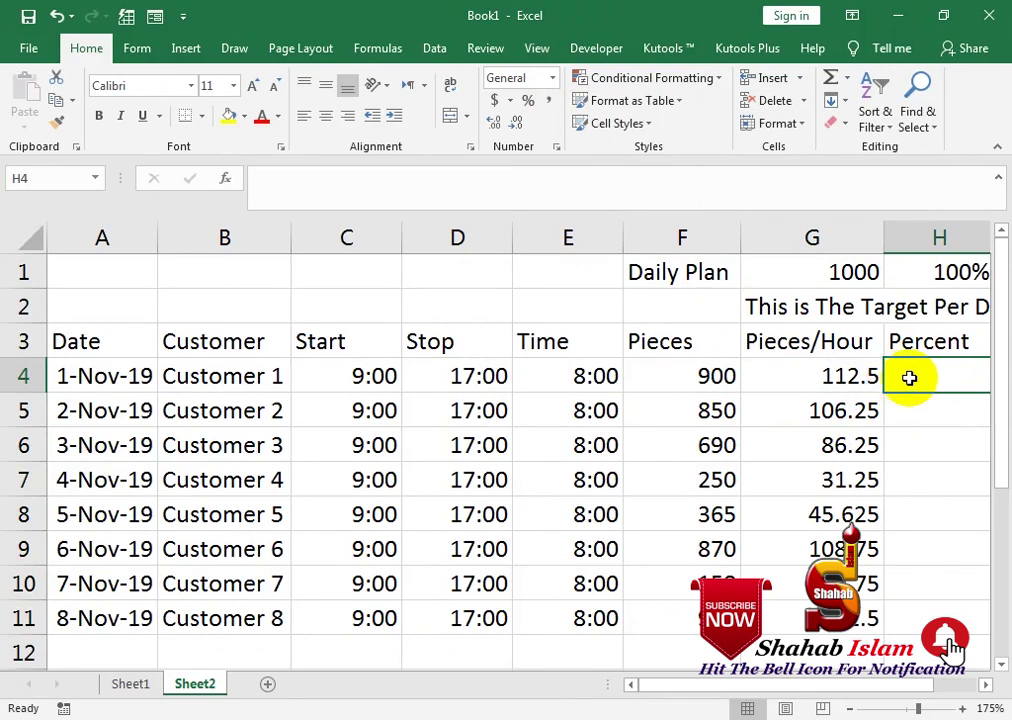
# - Enter =F4/$G$1 in H4, making the G1 daily plan reference absolute
pyautogui.write('=')
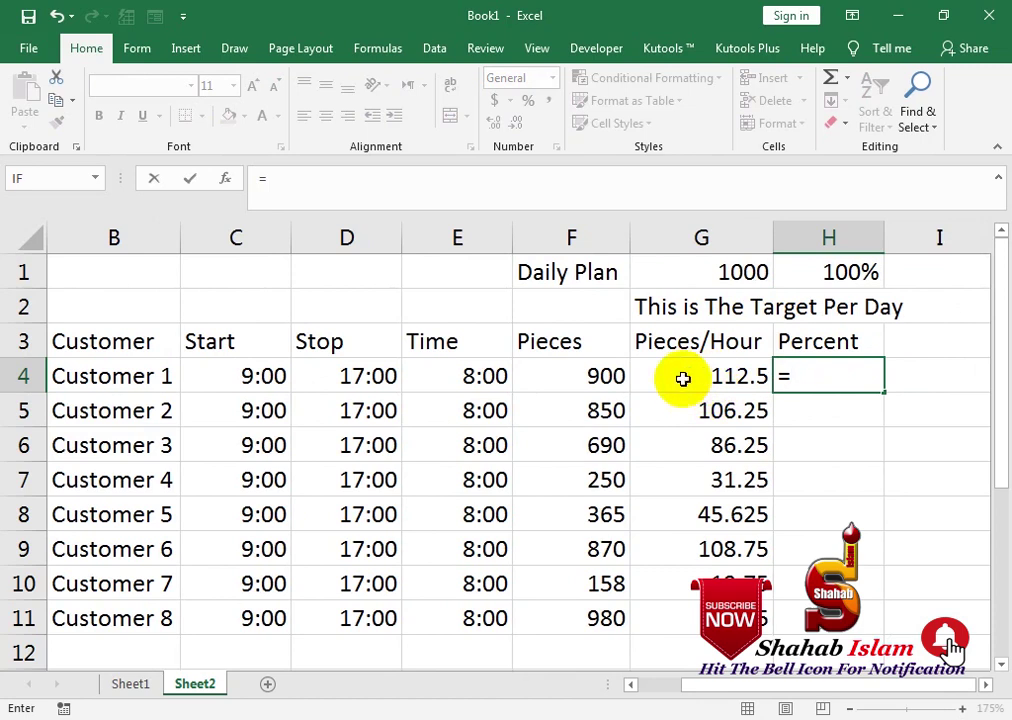
pyautogui.click(583, 379)
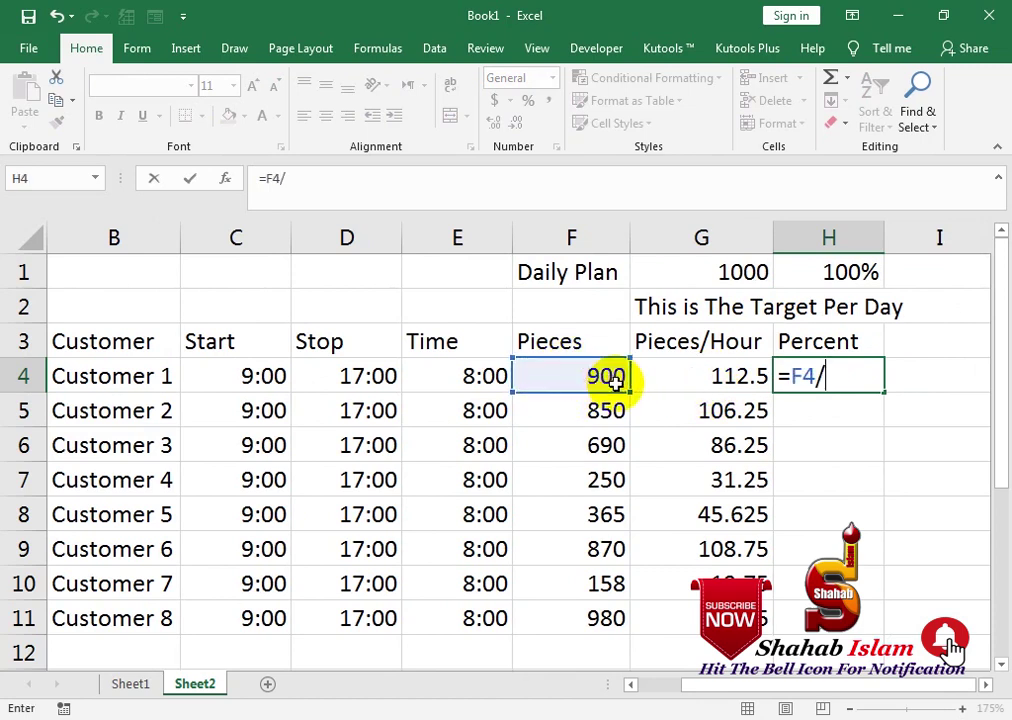
pyautogui.click(750, 272)
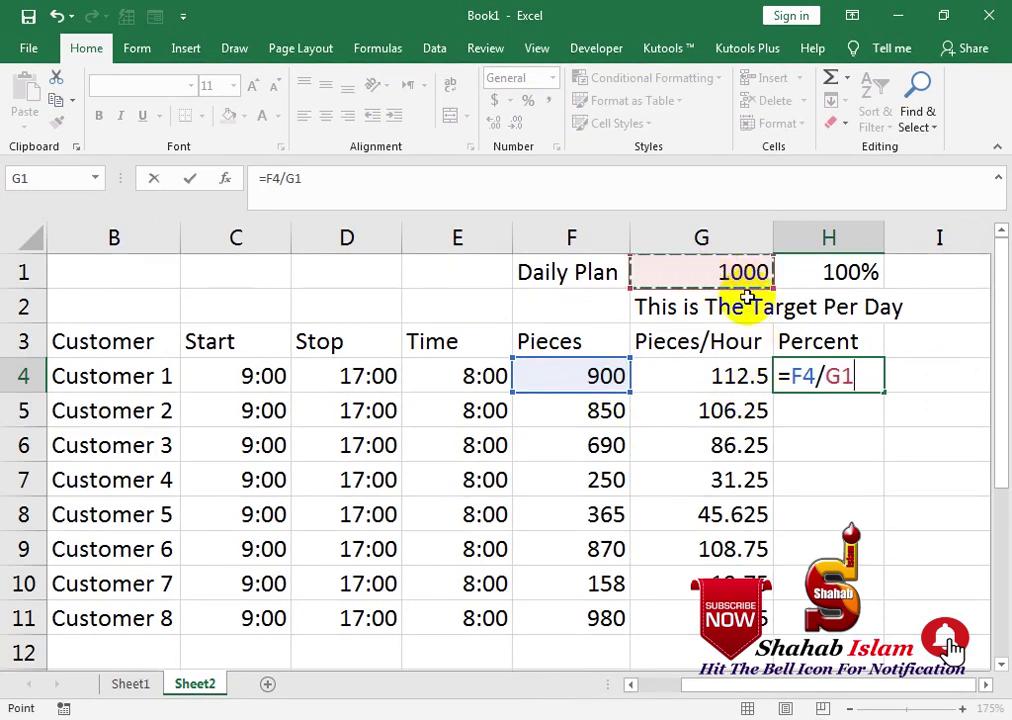
pyautogui.press('Return')
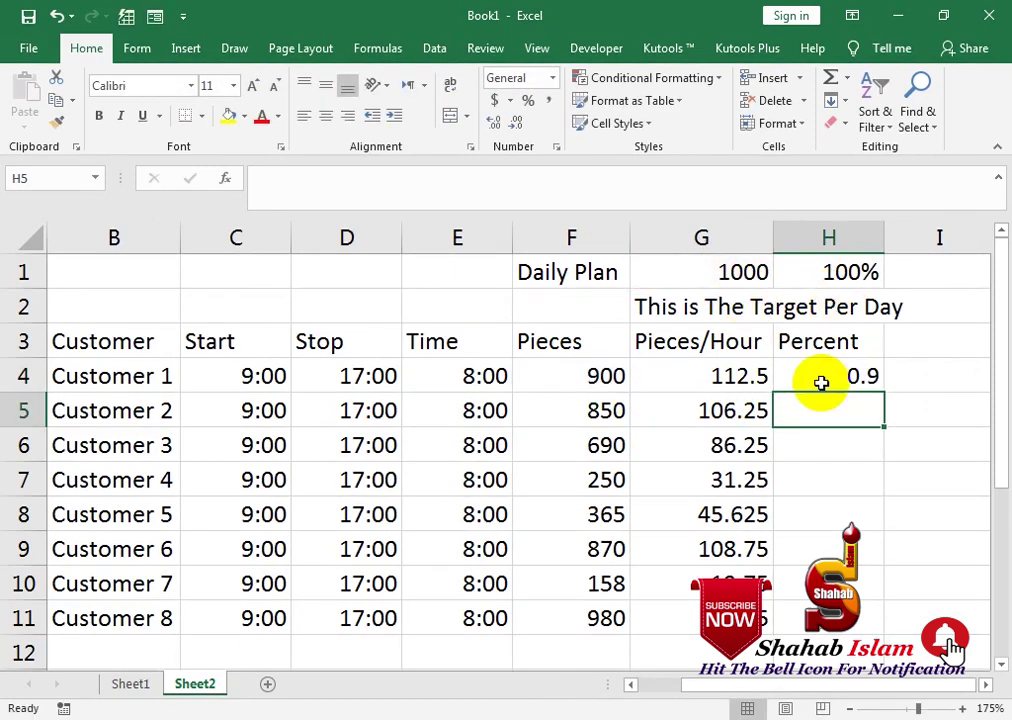
pyautogui.click(822, 380)
pyautogui.doubleClick(829, 380)
pyautogui.click(828, 378)
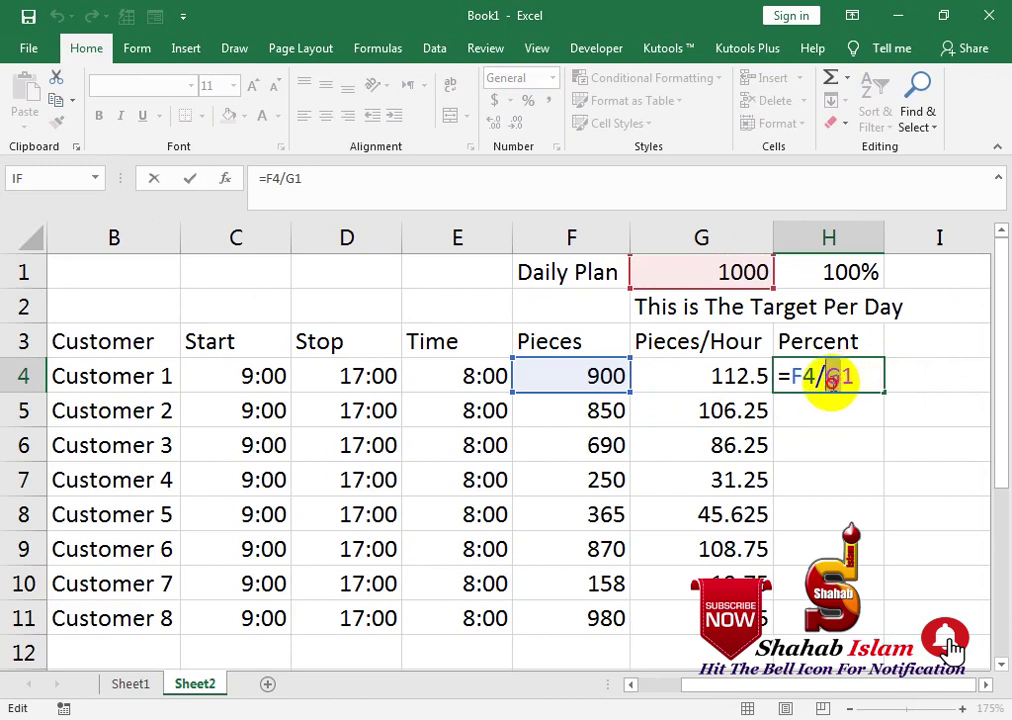
pyautogui.press('F4')
pyautogui.press('Return')
# - Copy the percent formula down to H11 and apply Percent Style
pyautogui.click(830, 386)
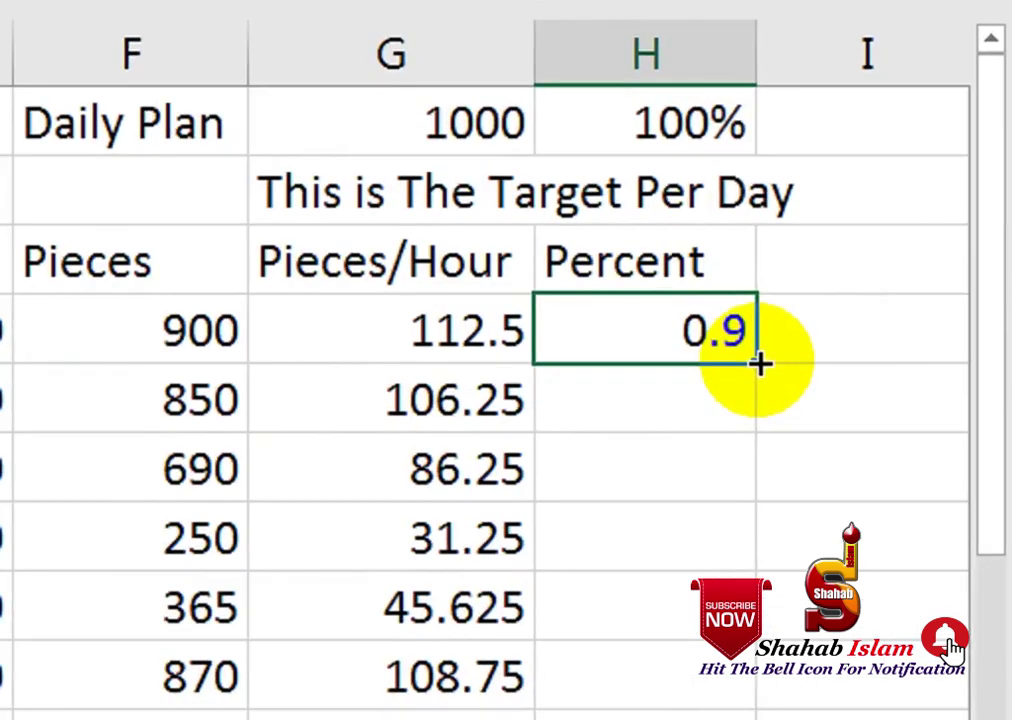
pyautogui.moveTo(886, 393); pyautogui.dragTo(870, 630)
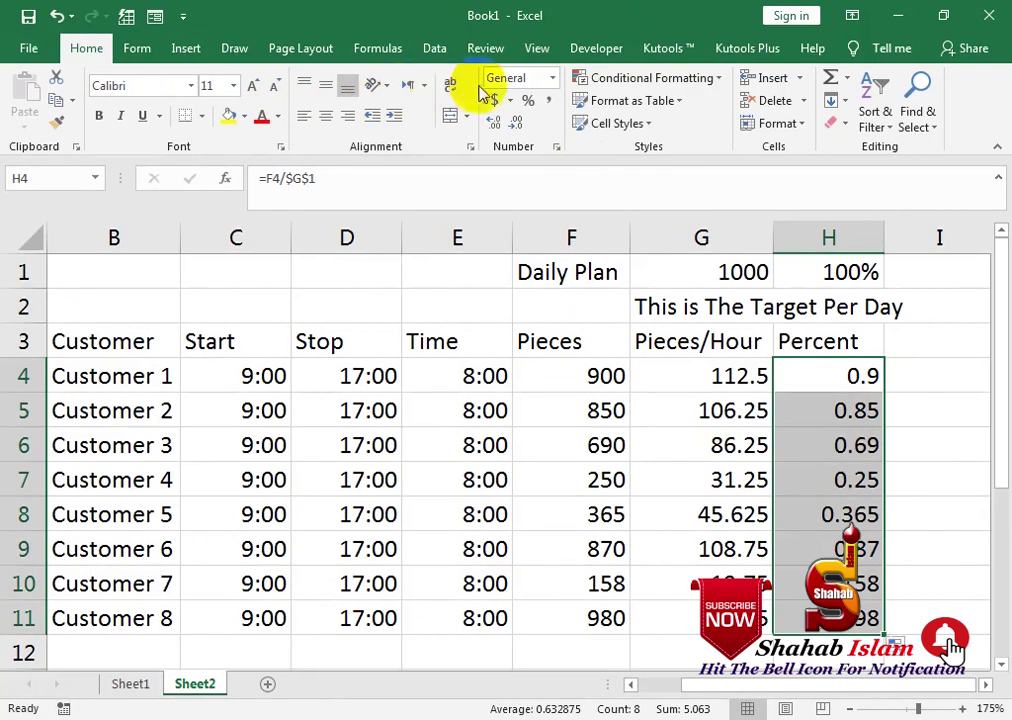
pyautogui.click(527, 104)
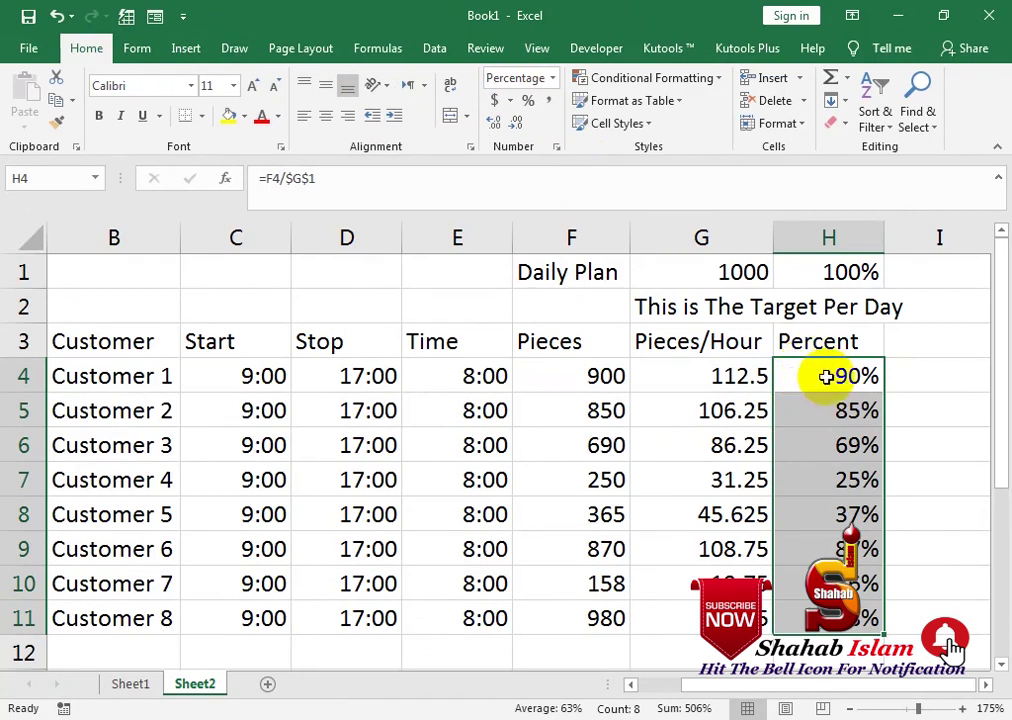
pyautogui.click(836, 375)
# - Set F4 to 1000, so G4 shows 125 pieces/hour and H4 shows 100%
pyautogui.click(617, 388)
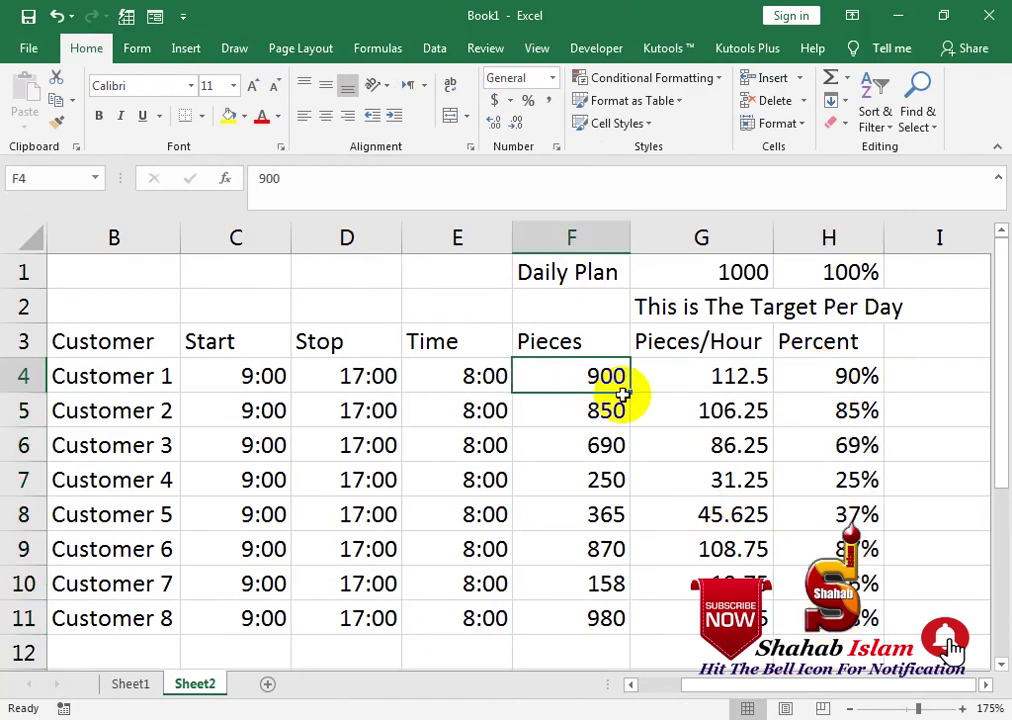
pyautogui.write('1000')
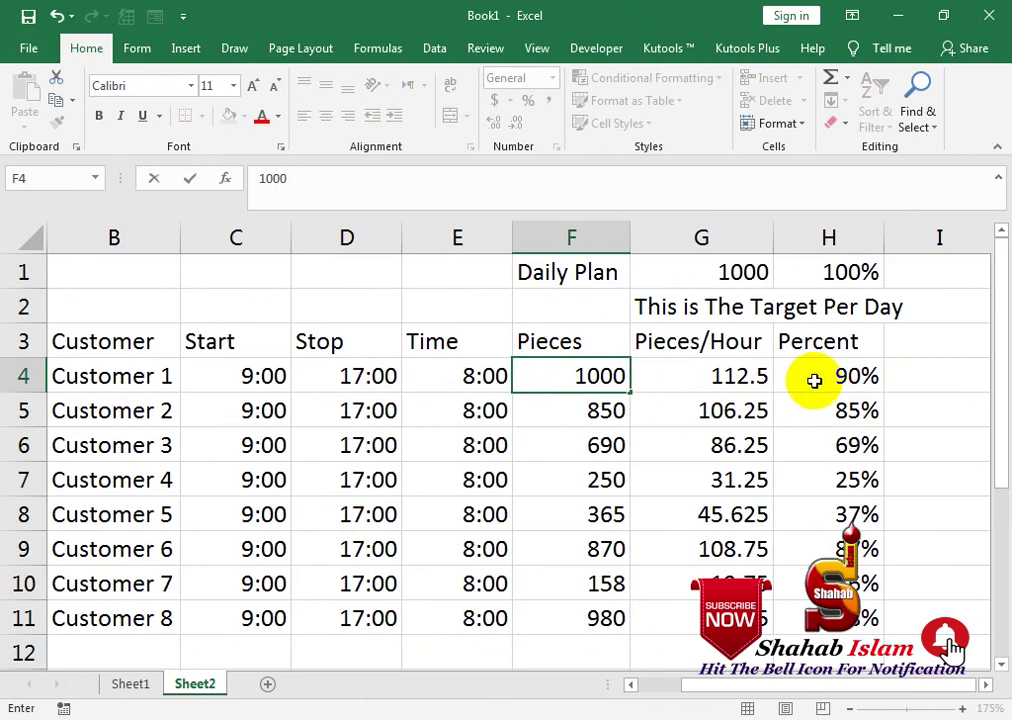
pyautogui.press('Return')
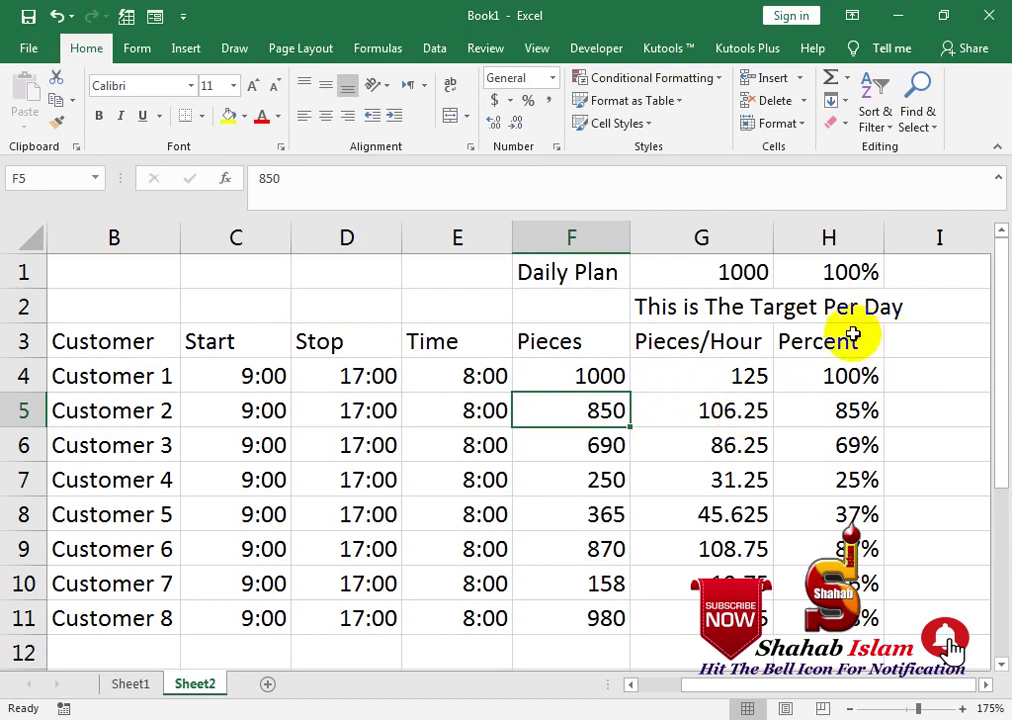
# - Give A3:H11 borders on every cell plus a thick outside outline, and heighten row 2
pyautogui.moveTo(838, 338); pyautogui.dragTo(3, 620)
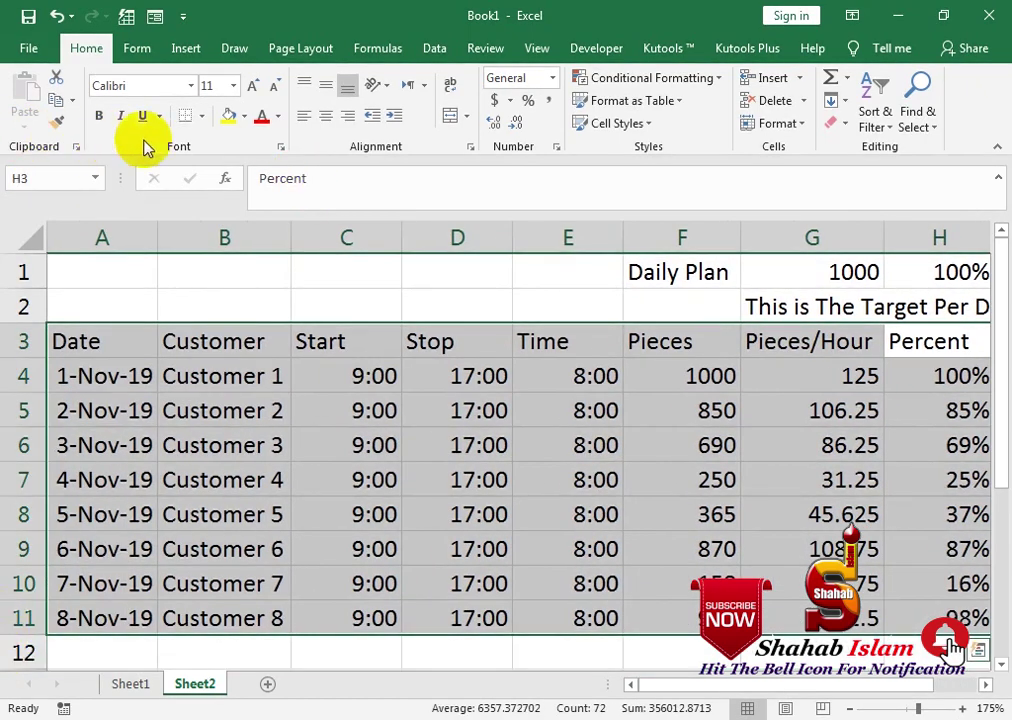
pyautogui.click(201, 116)
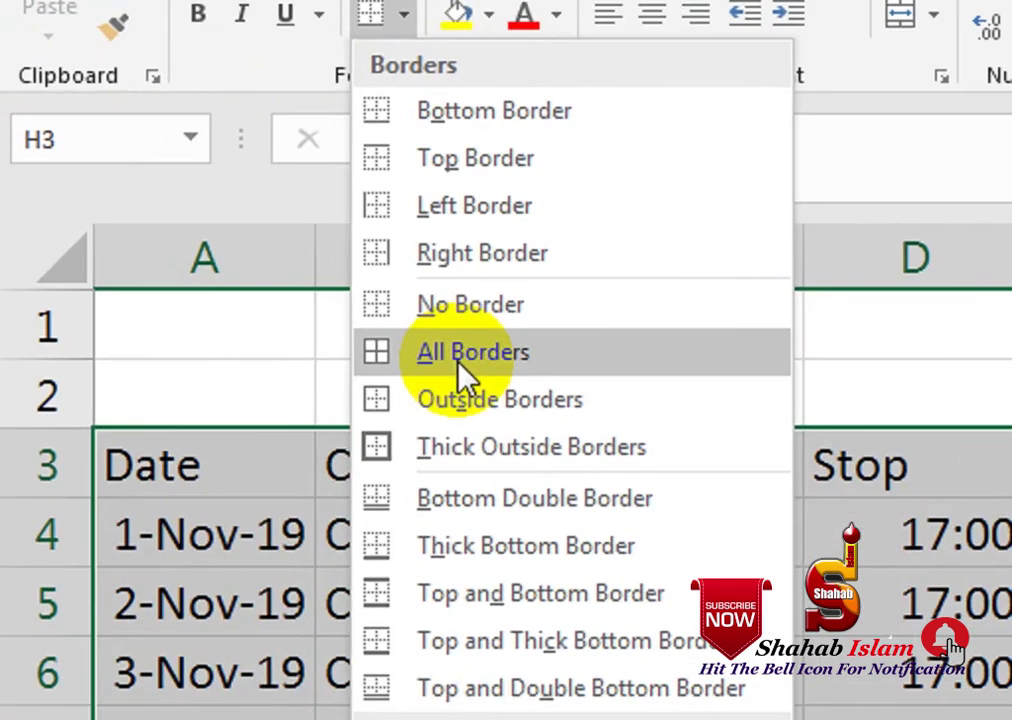
pyautogui.click(234, 288)
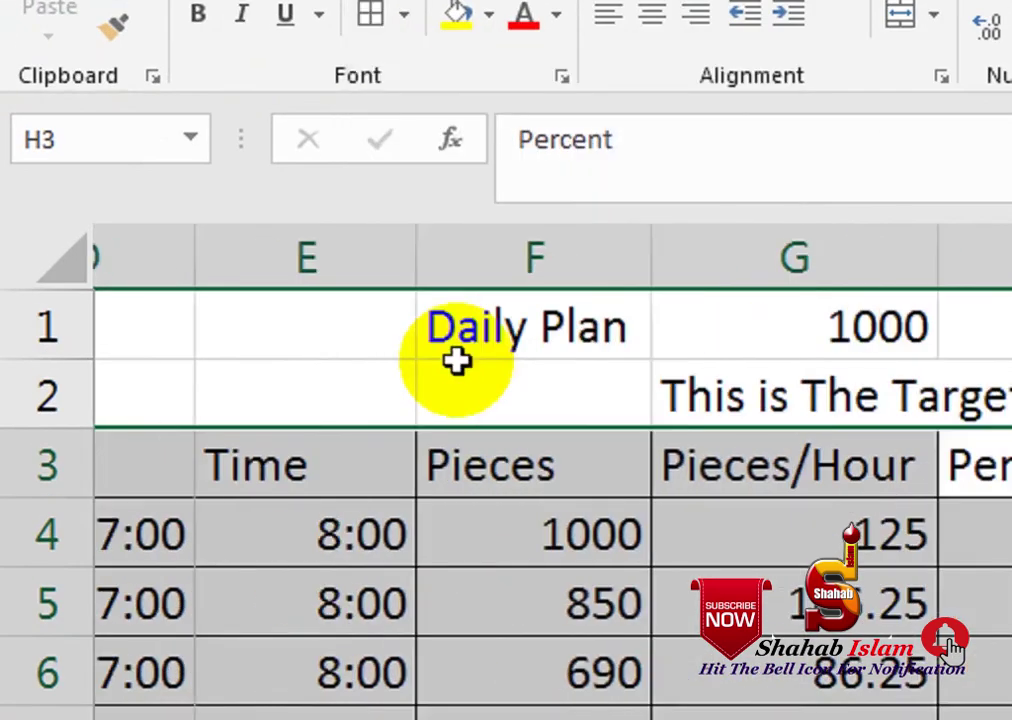
pyautogui.click(205, 117)
pyautogui.click(221, 339)
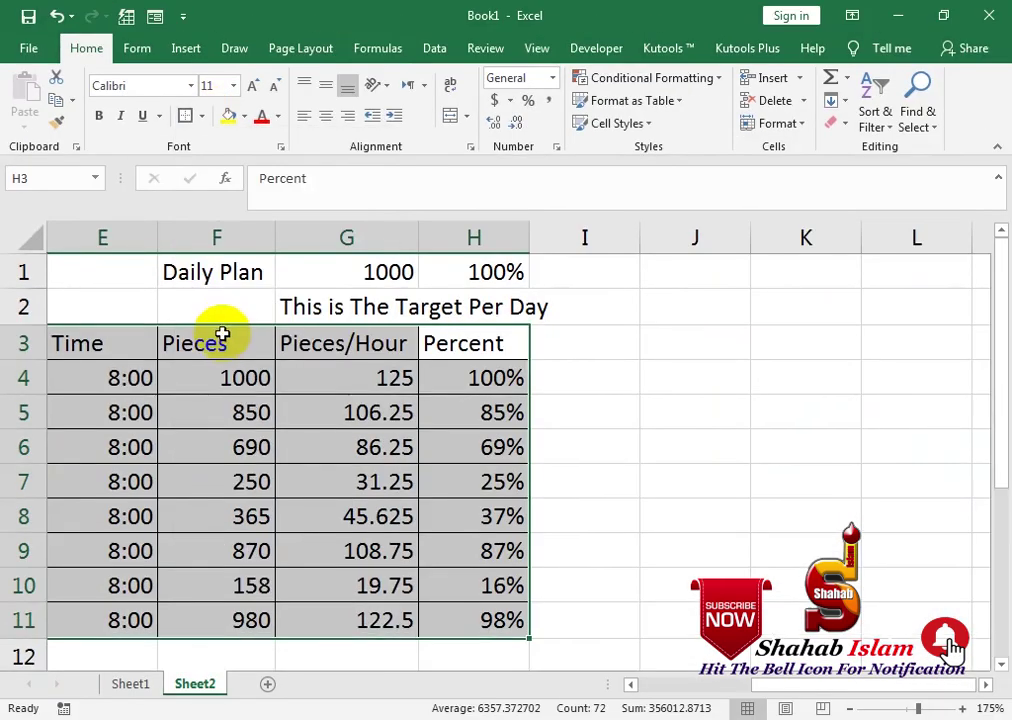
pyautogui.moveTo(346, 410); pyautogui.dragTo(2, 430)
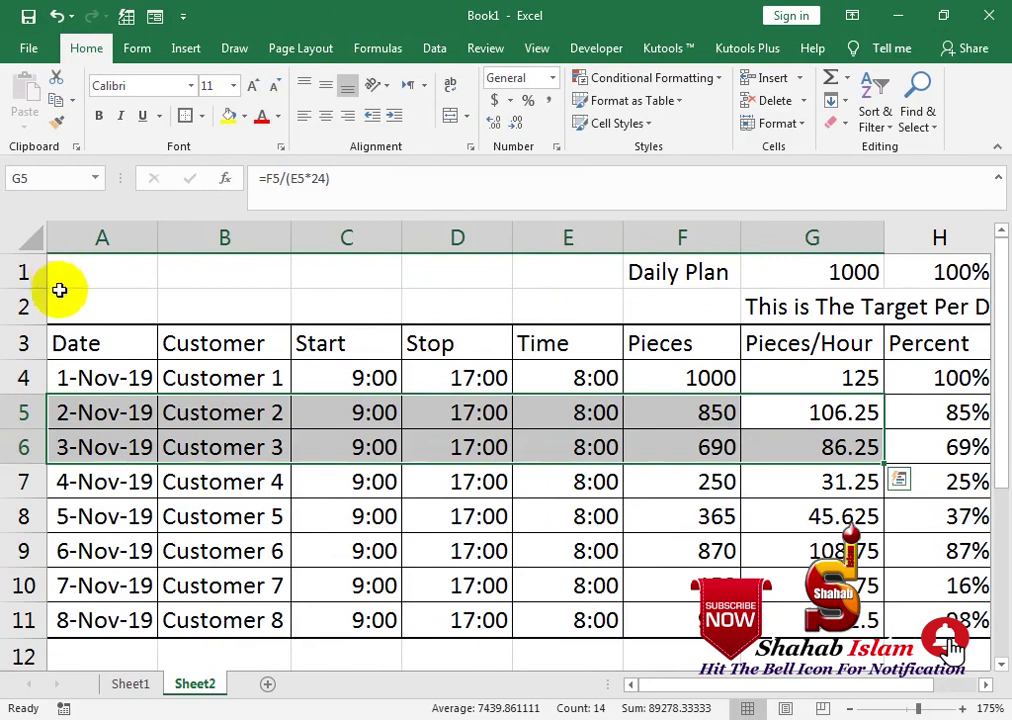
pyautogui.moveTo(41, 324); pyautogui.dragTo(40, 342)
# - Merge A1:E2 into one cell and enter the title 'Daily Production Per Hour'
pyautogui.moveTo(23, 276); pyautogui.dragTo(23, 300)
pyautogui.moveTo(101, 272); pyautogui.dragTo(585, 314)
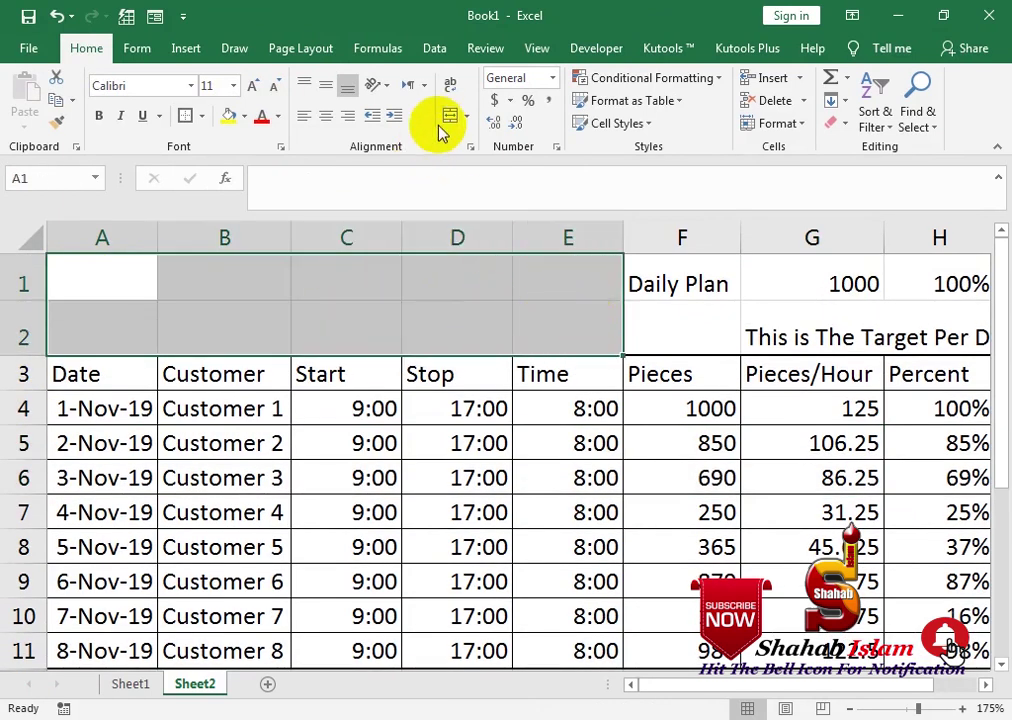
pyautogui.click(450, 115)
pyautogui.write('D')
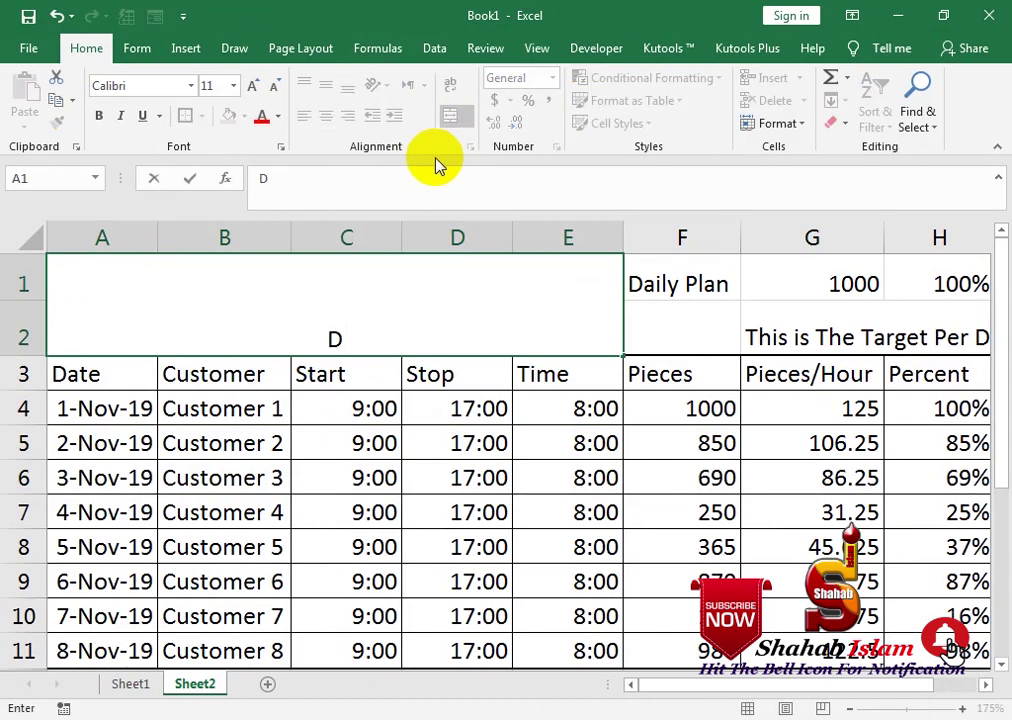
pyautogui.write('aily Production Per Hour')
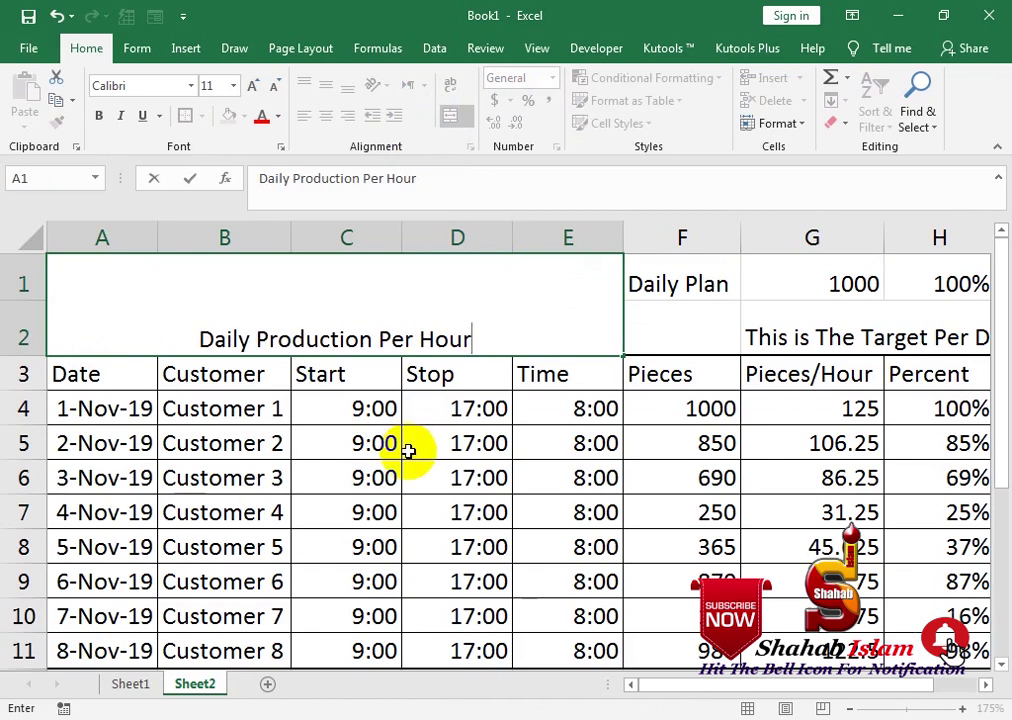
pyautogui.doubleClick(406, 454)
# - Format the title middle-aligned, 20-point, bold, on a yellow fill
pyautogui.click(395, 316)
pyautogui.click(326, 86)
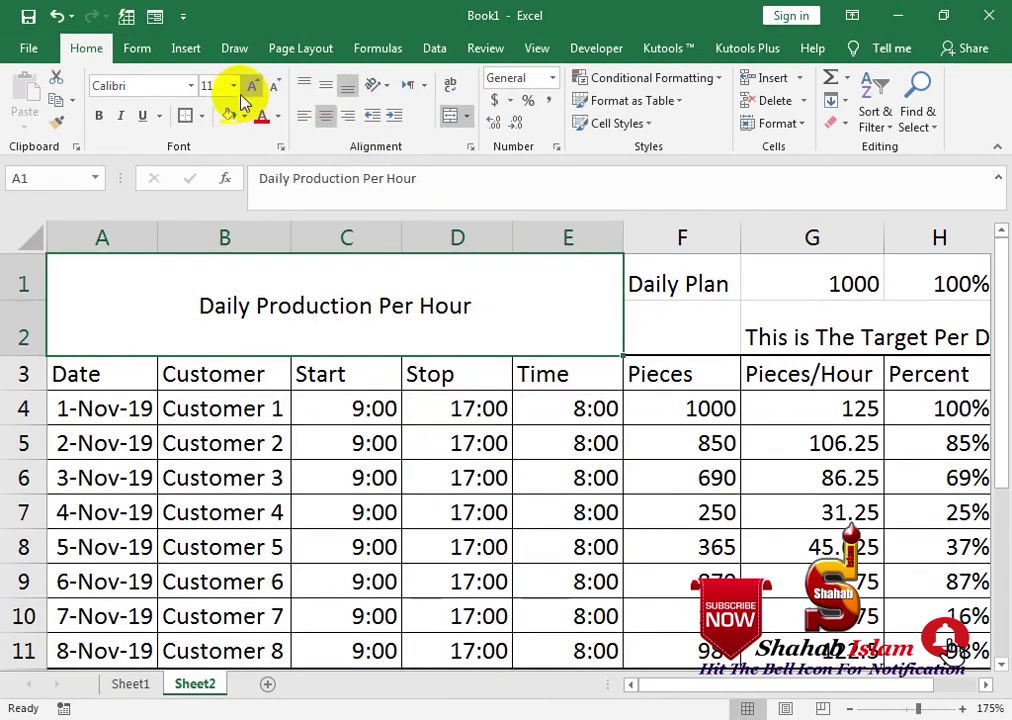
pyautogui.click(252, 86)
pyautogui.click(252, 86)
pyautogui.click(252, 86)
pyautogui.click(252, 86)
pyautogui.click(252, 86)
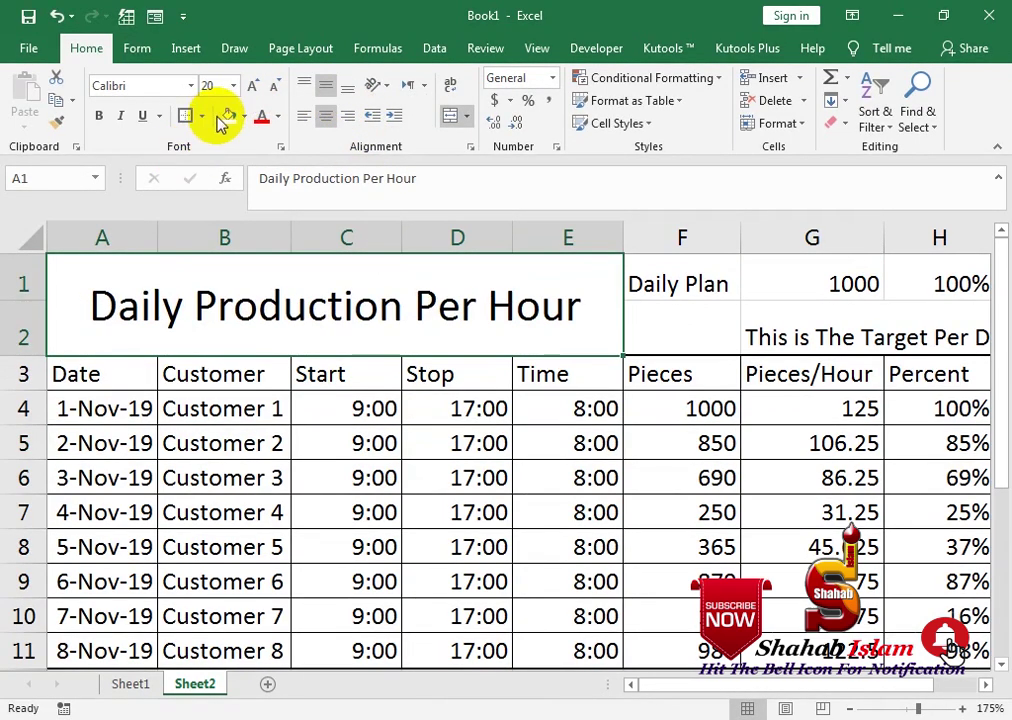
pyautogui.click(232, 120)
pyautogui.click(277, 118)
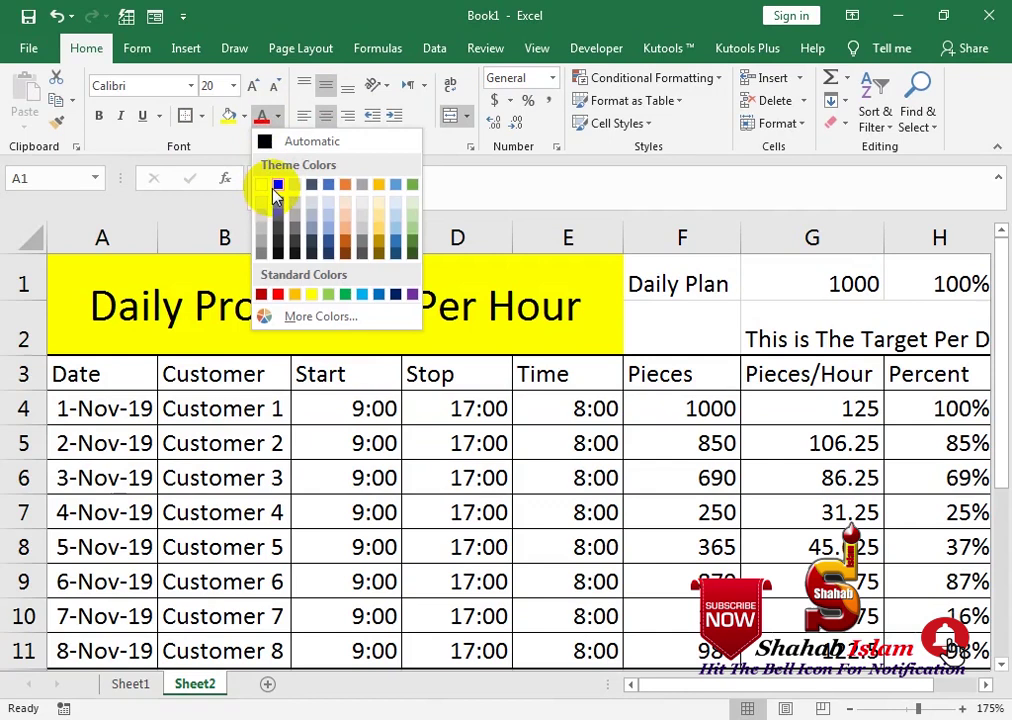
pyautogui.press('Escape')
pyautogui.click(98, 116)
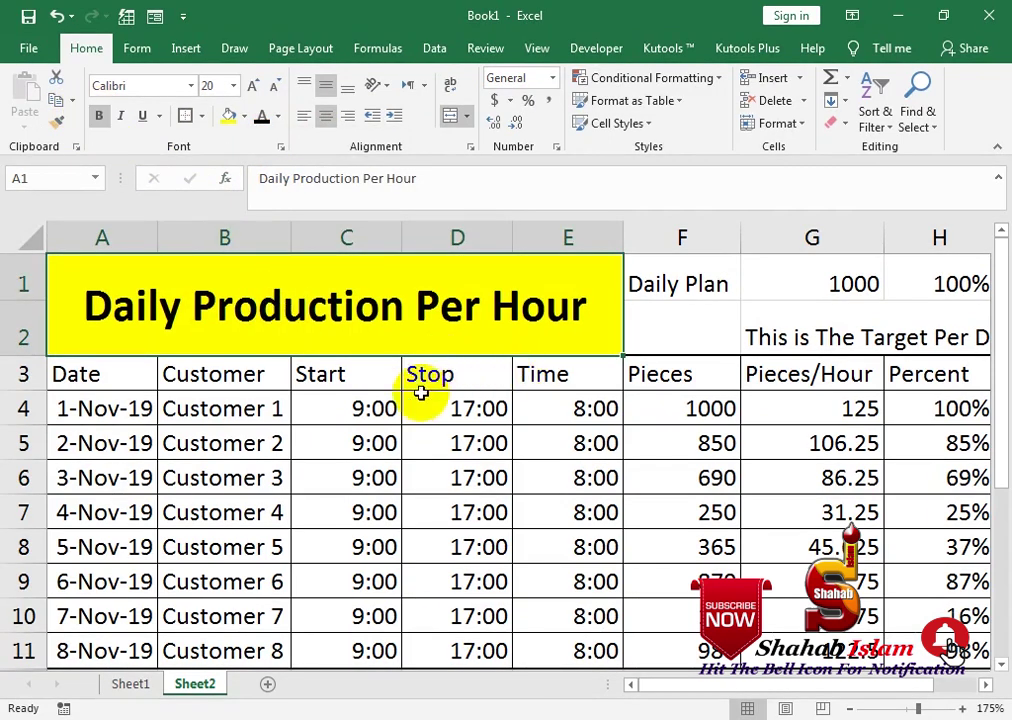
# - Centre and bold the header labels in A3:H3
pyautogui.moveTo(940, 374); pyautogui.dragTo(130, 400)
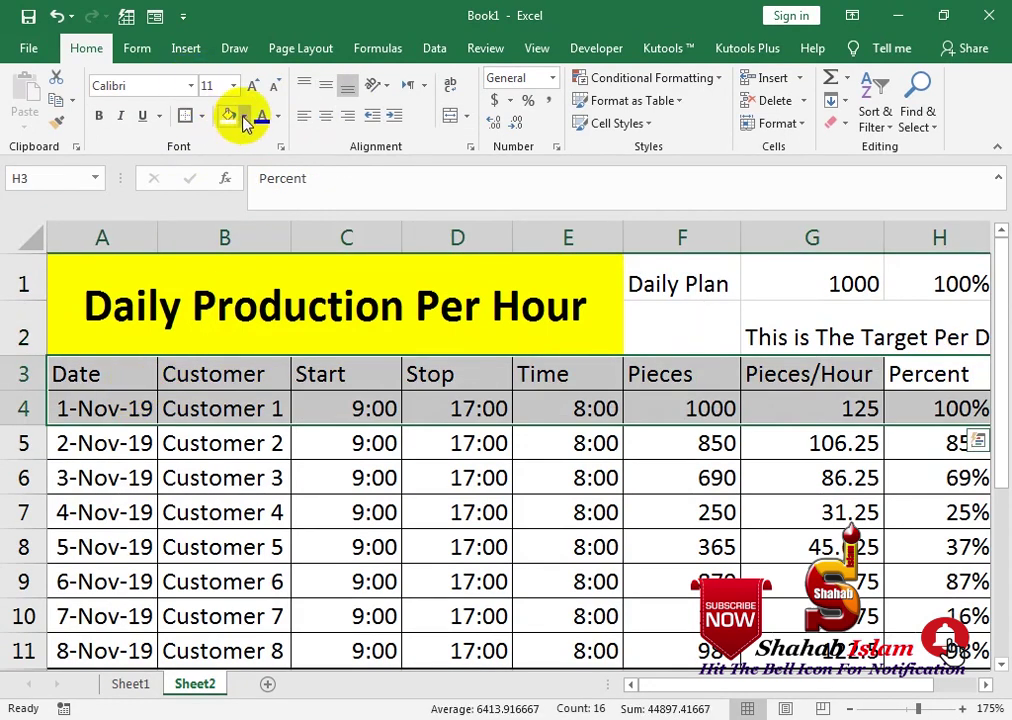
pyautogui.moveTo(100, 378); pyautogui.dragTo(908, 368)
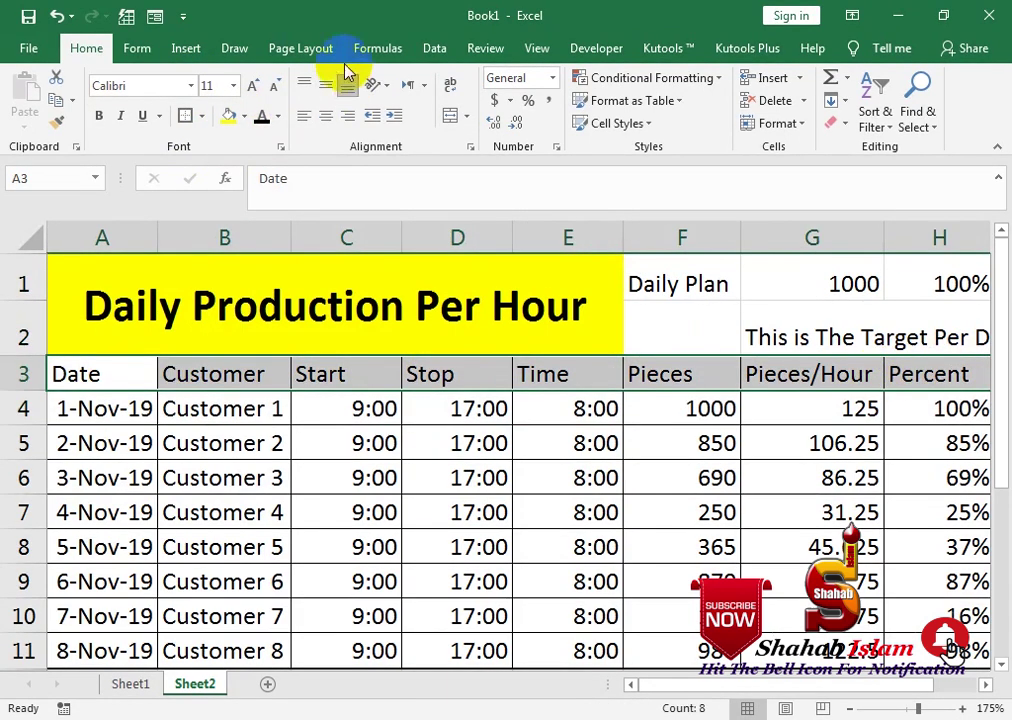
pyautogui.click(326, 116)
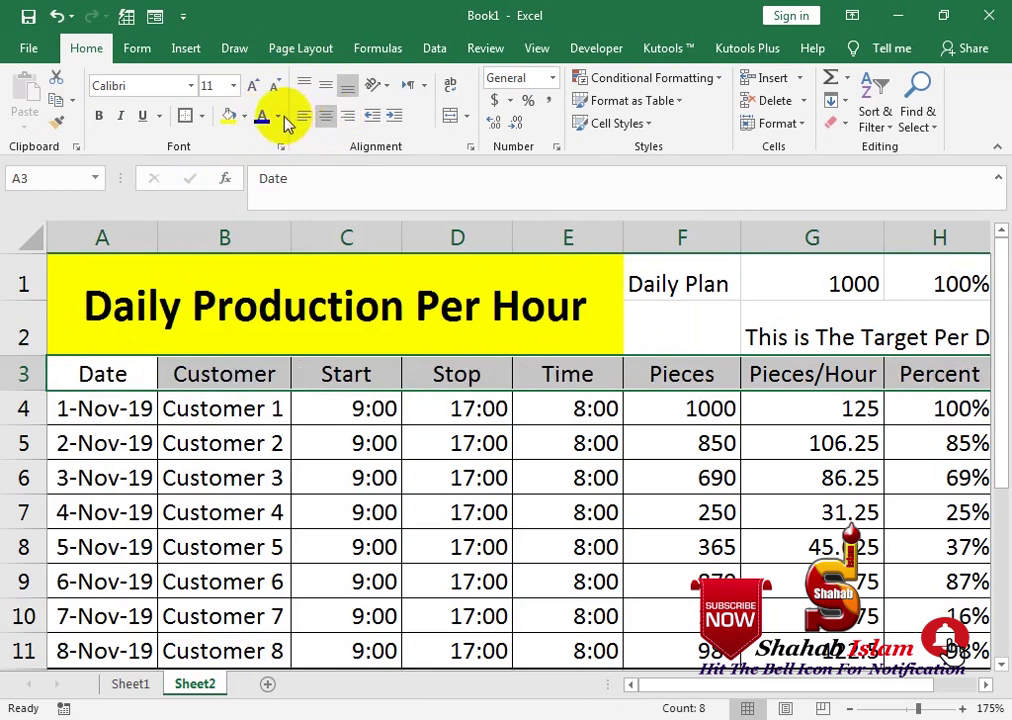
pyautogui.click(278, 117)
pyautogui.click(395, 293)
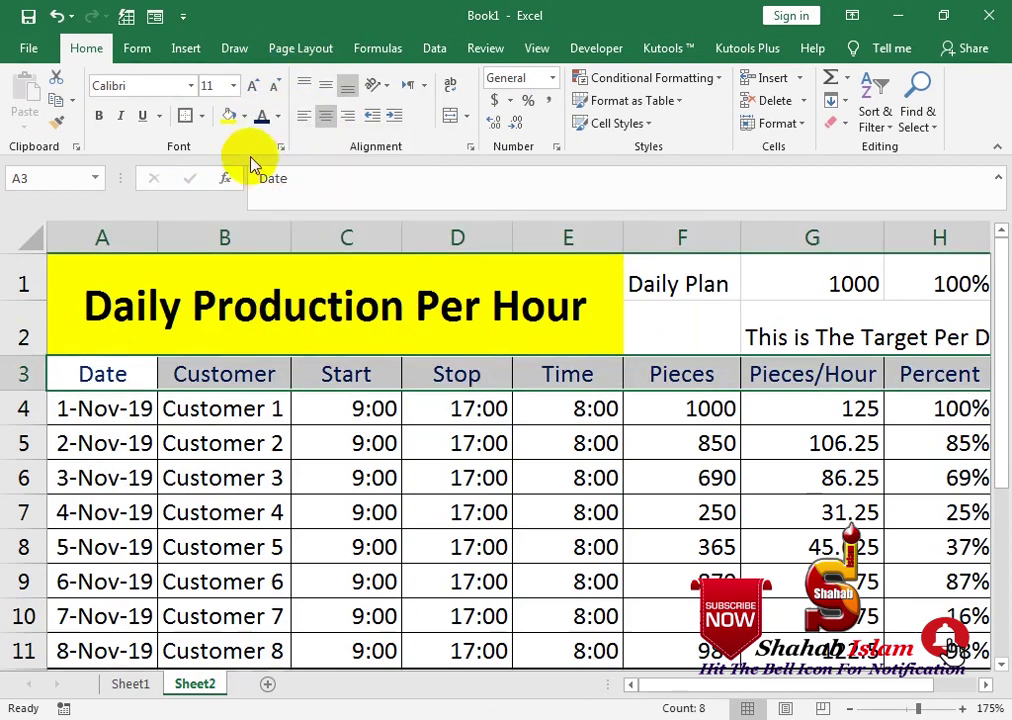
pyautogui.click(98, 116)
# - Fill the header row black and make its text white
pyautogui.click(244, 116)
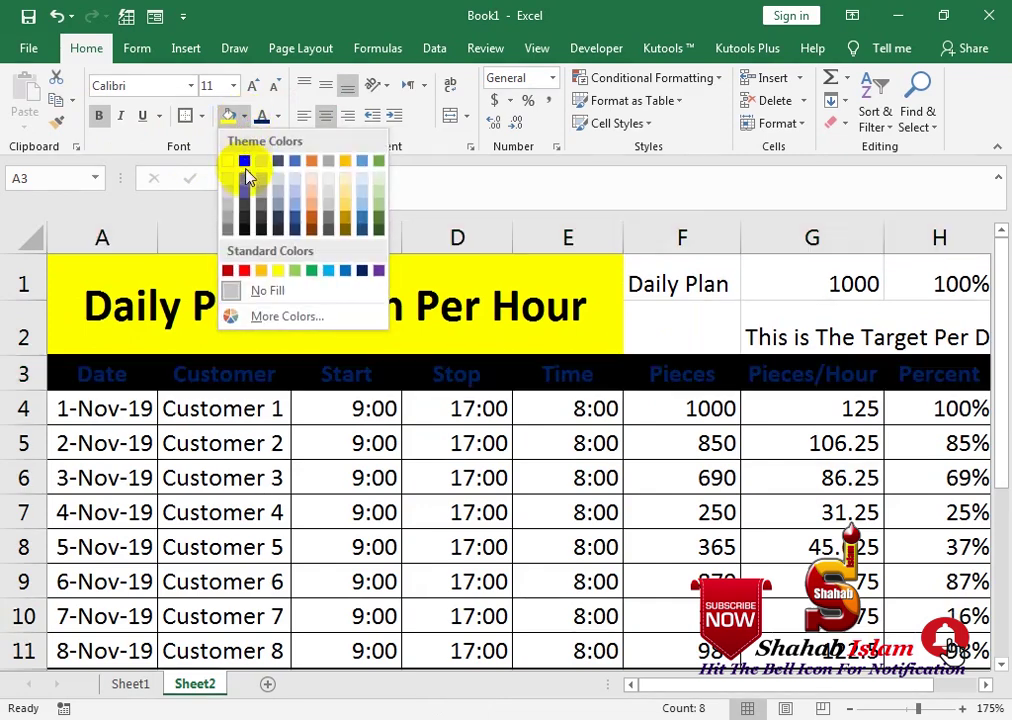
pyautogui.click(245, 162)
pyautogui.click(274, 117)
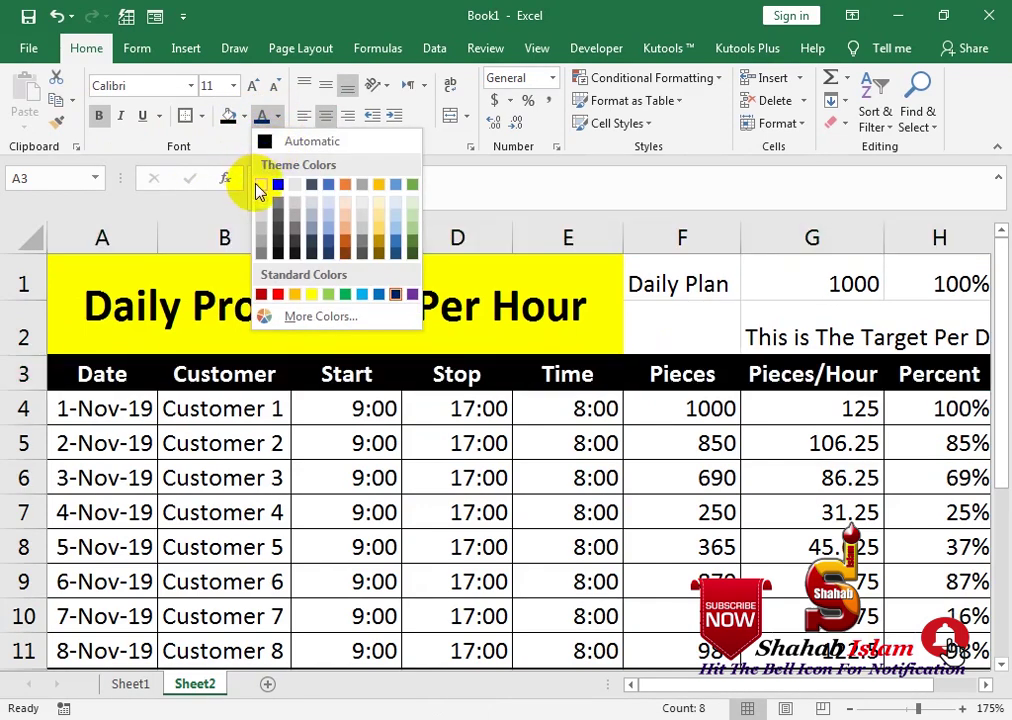
pyautogui.click(262, 184)
pyautogui.click(230, 548)
# - Switch to the Chrome window showing the YouTube channel's Videos page
pyautogui.moveTo(270, 715)
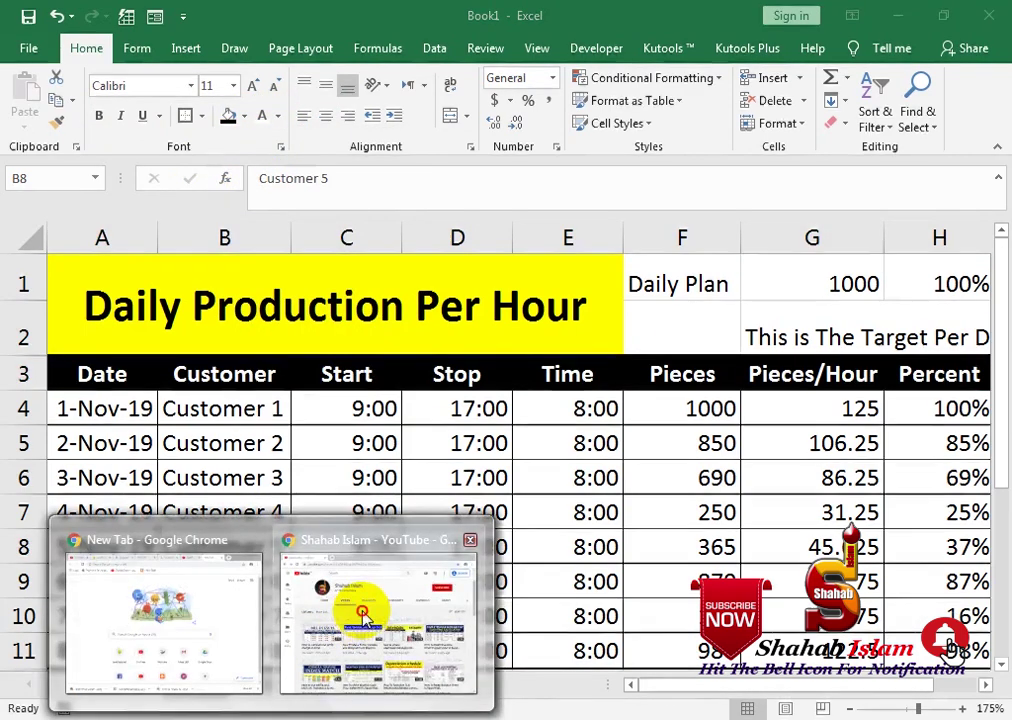
pyautogui.click(377, 610)
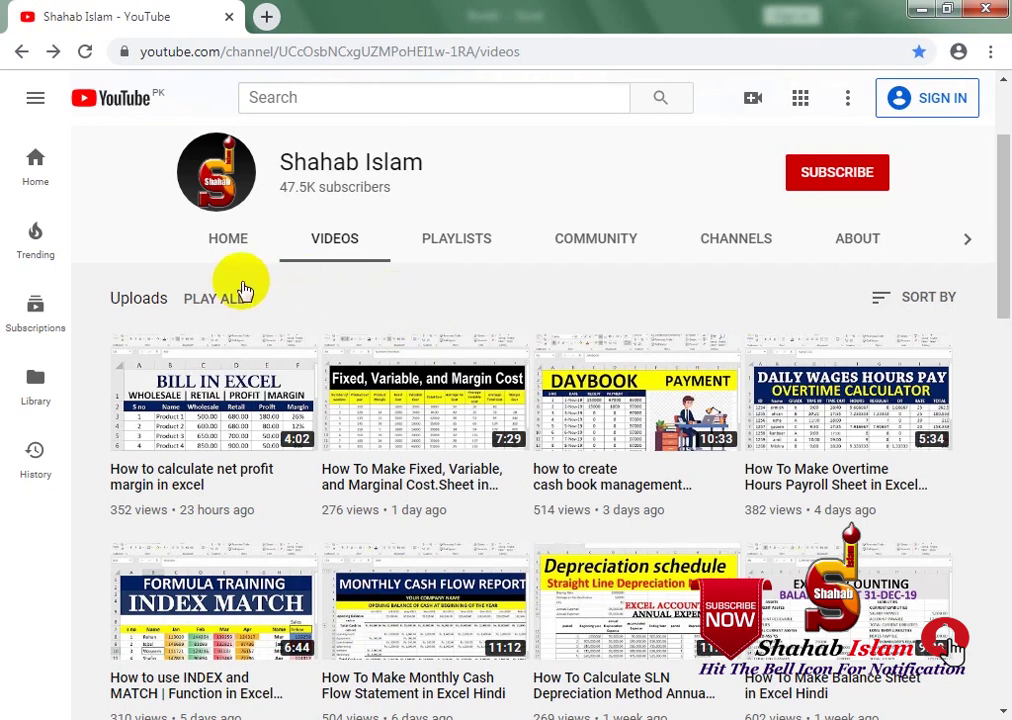